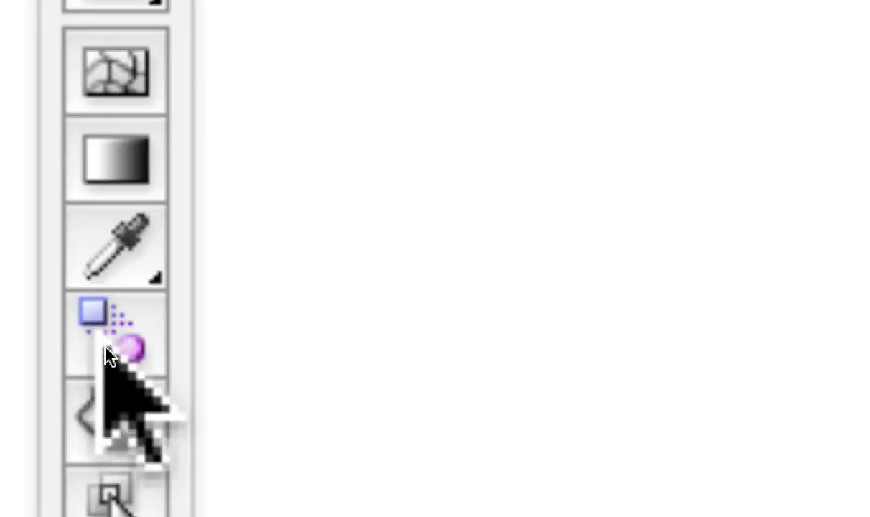
- Choose the Blend Tool (W) from the toolbox
left_click(105, 350)
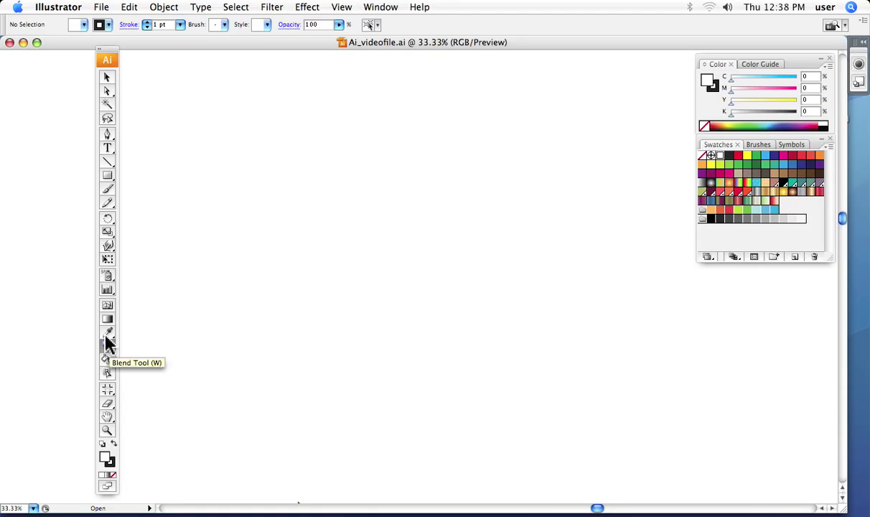
- Draw a dark blue, stroke-free five-pointed star at top left, nudged slightly down-right
left_click(107, 178)
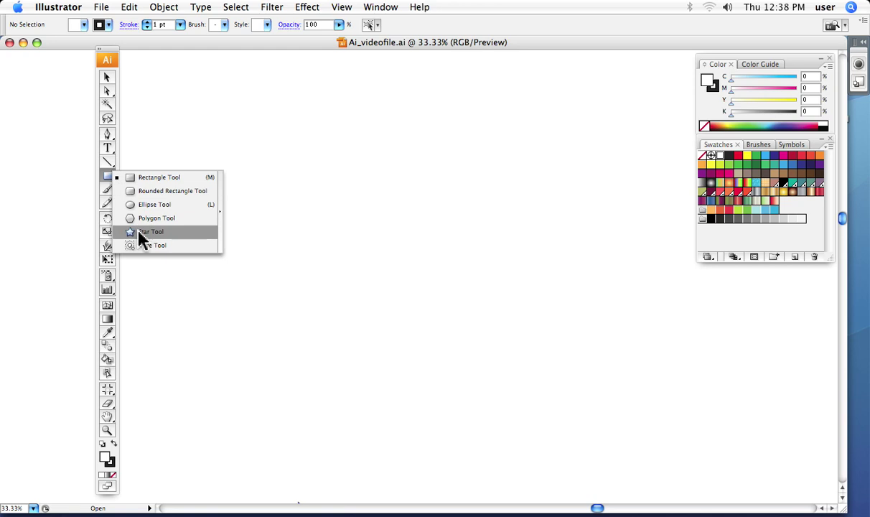
left_click(140, 232)
left_click_drag(216, 120, 267, 175)
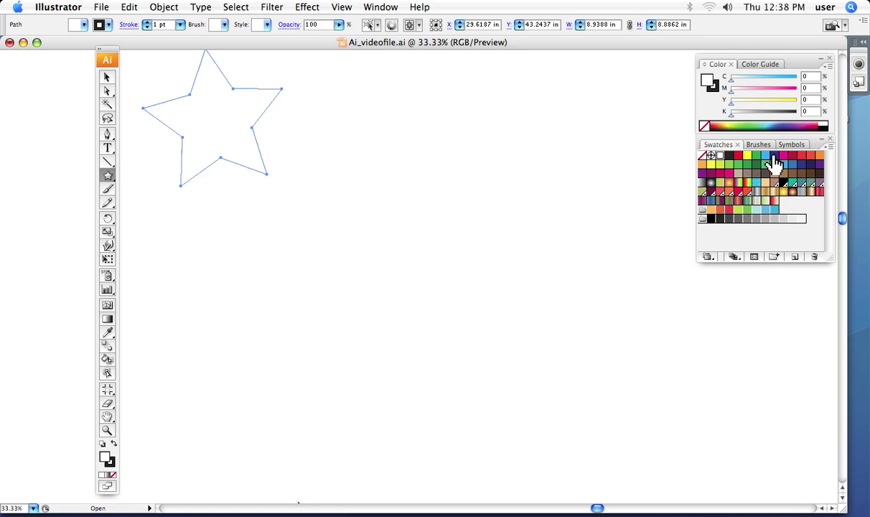
left_click(774, 156)
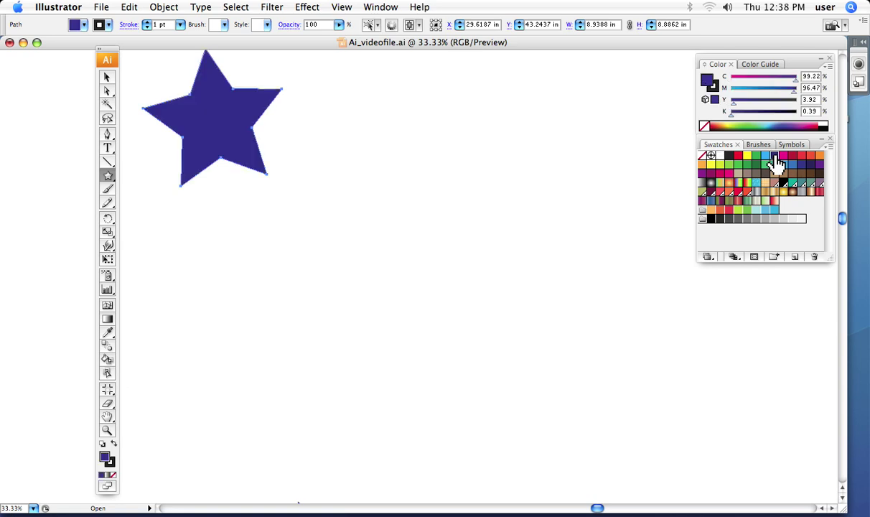
left_click(110, 465)
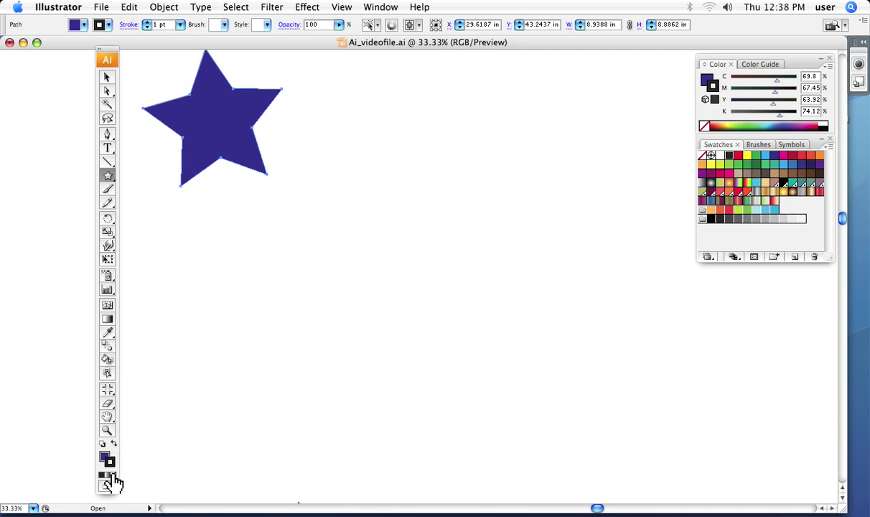
left_click(113, 479)
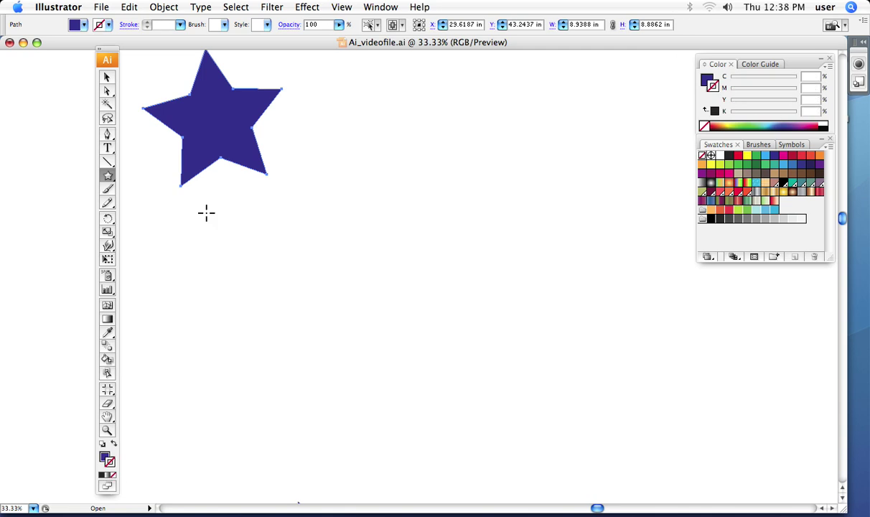
left_click(106, 77)
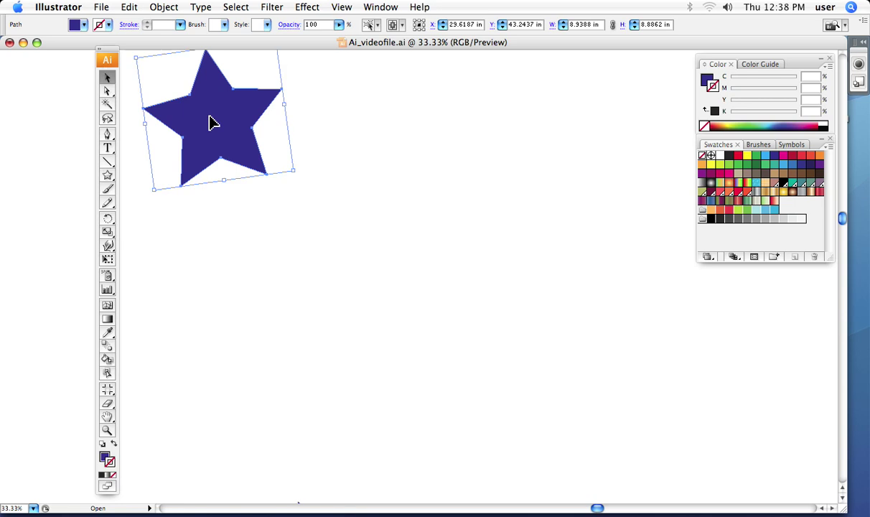
left_click_drag(210, 127, 223, 174)
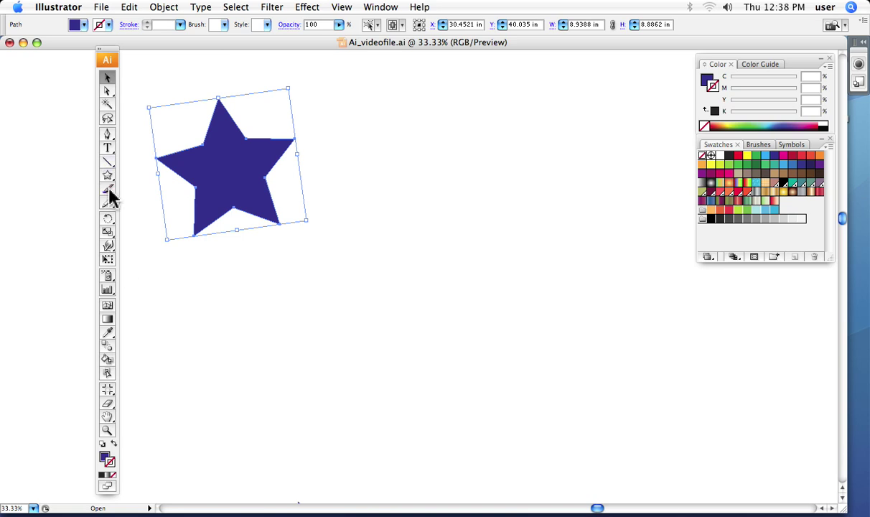
- Draw a hexagon at the lower right, filled magenta with no outline
mouse_move(107, 178)
left_mouse_down()
mouse_move(158, 246)
mouse_move(143, 228)
left_mouse_up()
mouse_move(588, 300)
left_mouse_down()
mouse_move(632, 381)
mouse_move(634, 359)
left_mouse_up()
left_click(783, 156)
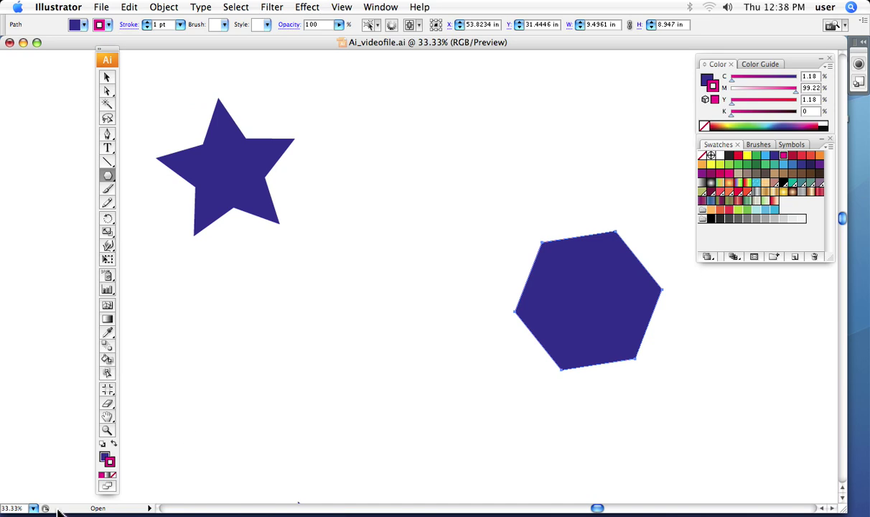
left_click(113, 475)
left_click(104, 456)
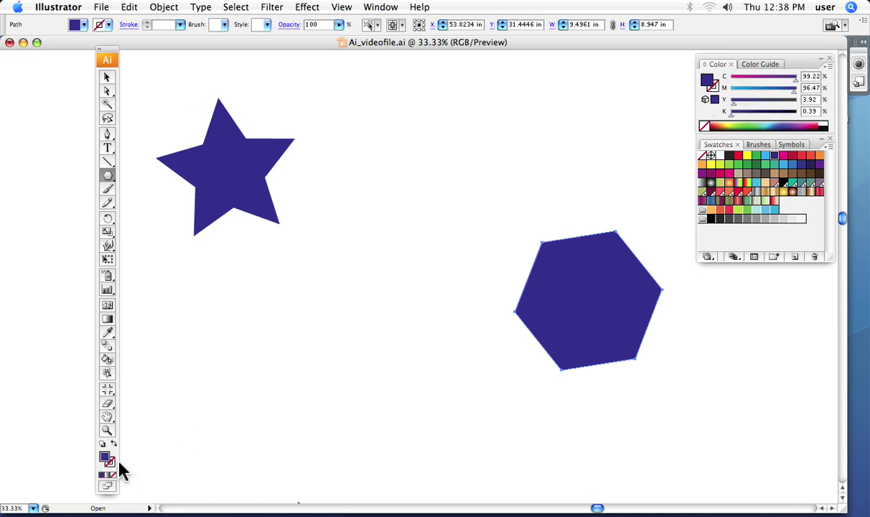
left_click(784, 156)
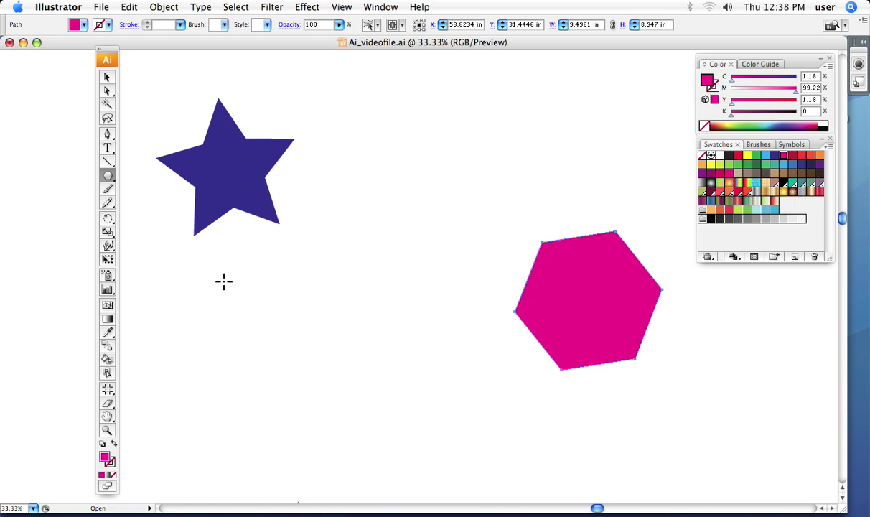
- Choose the Blend Tool again, ready to blend the star and hexagon
left_click(106, 349)
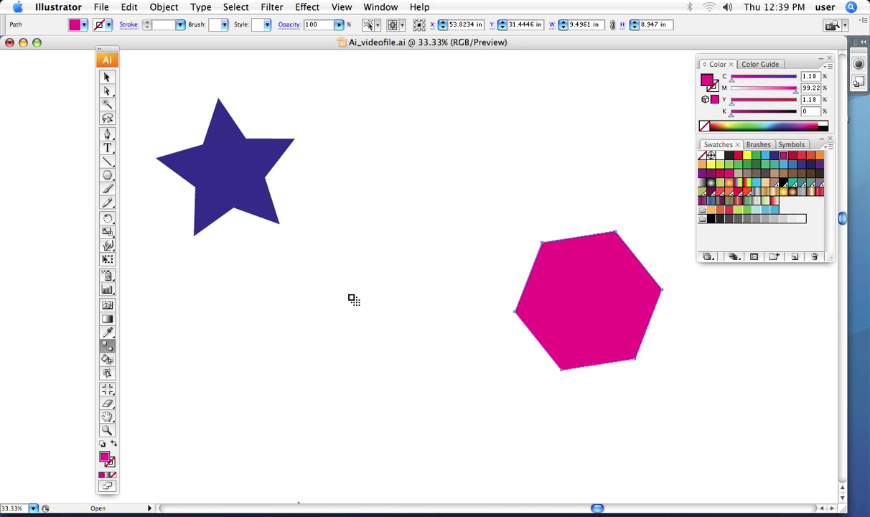
double_click(107, 347)
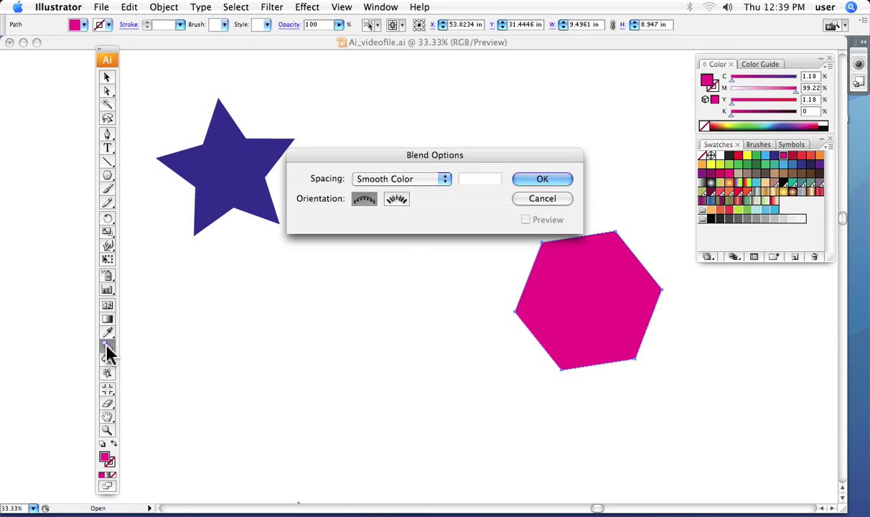
left_click(560, 202)
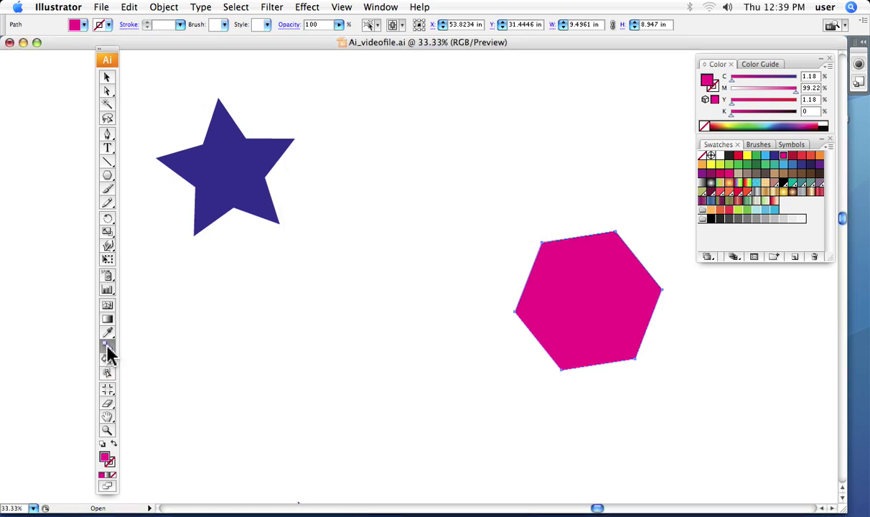
double_click(107, 352)
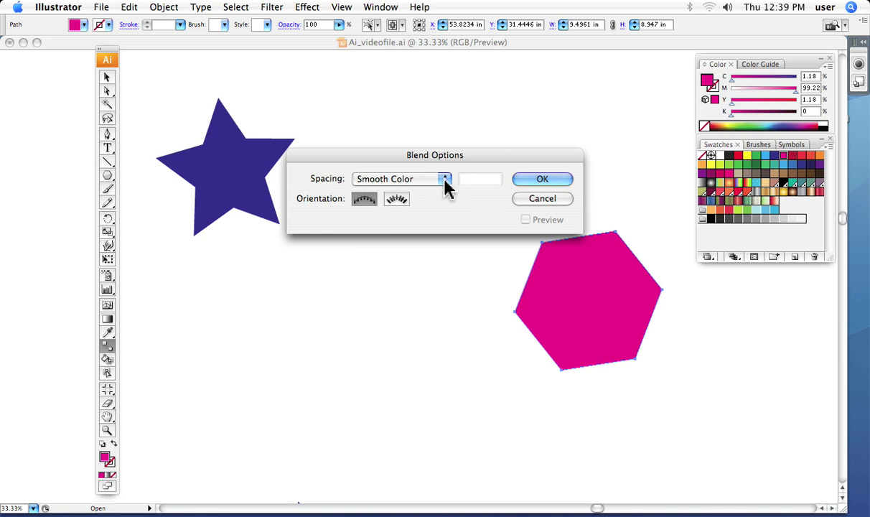
left_click(446, 183)
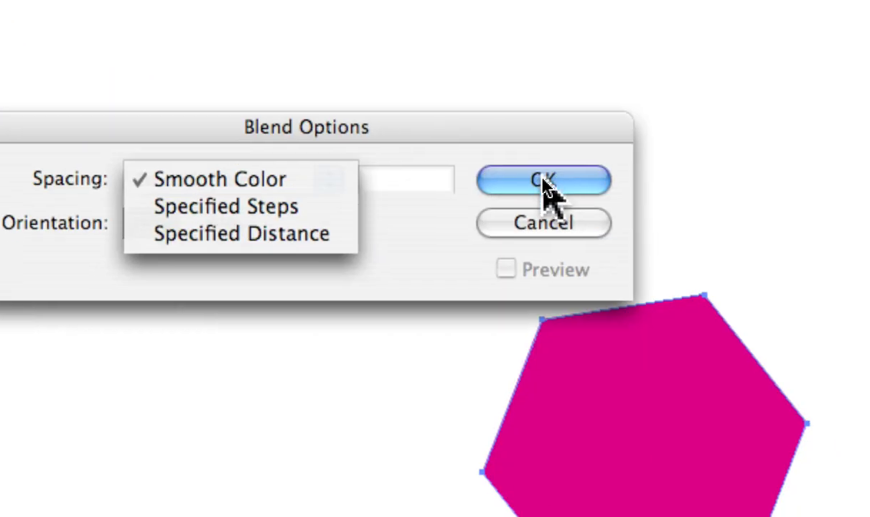
left_click(544, 188)
left_click(544, 188)
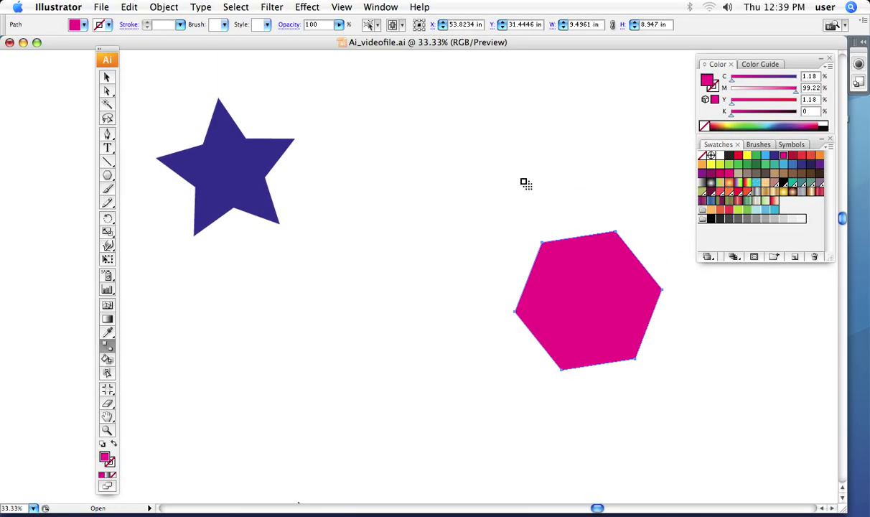
left_click(106, 81)
mouse_move(176, 137)
left_mouse_down()
mouse_move(741, 225)
mouse_move(646, 410)
left_mouse_up()
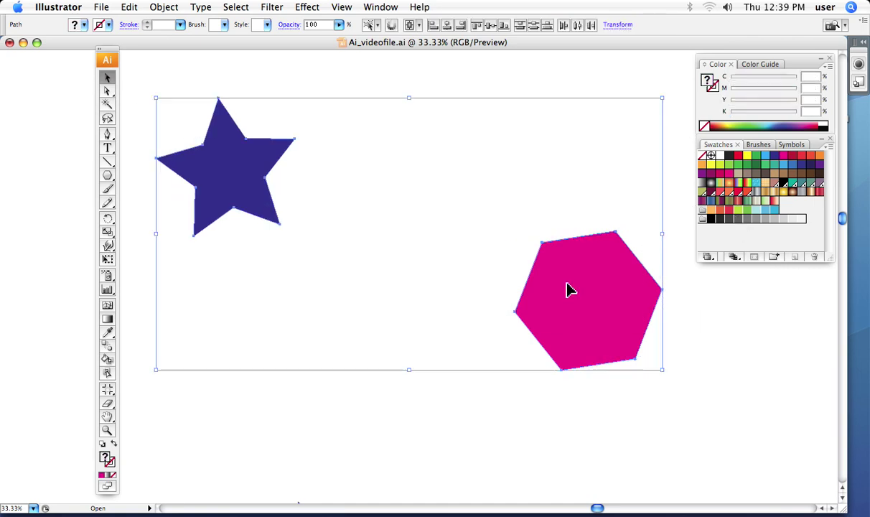
left_click(107, 373)
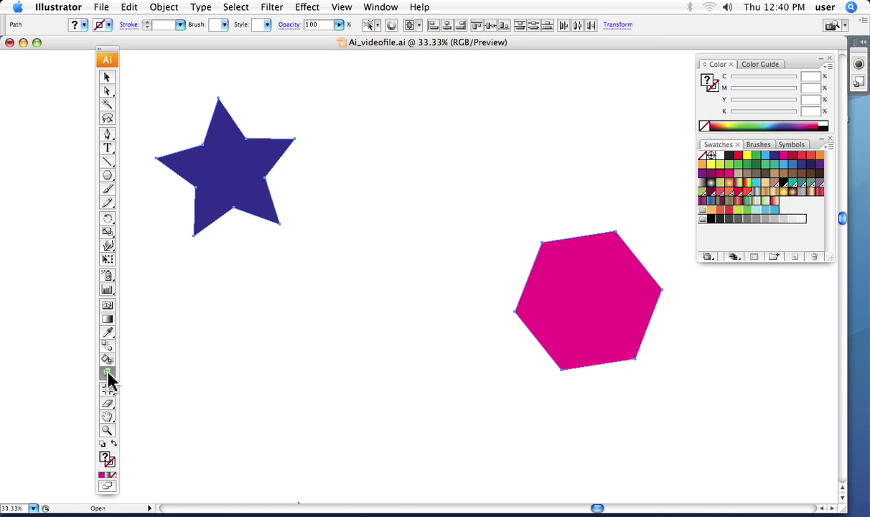
left_click(107, 345)
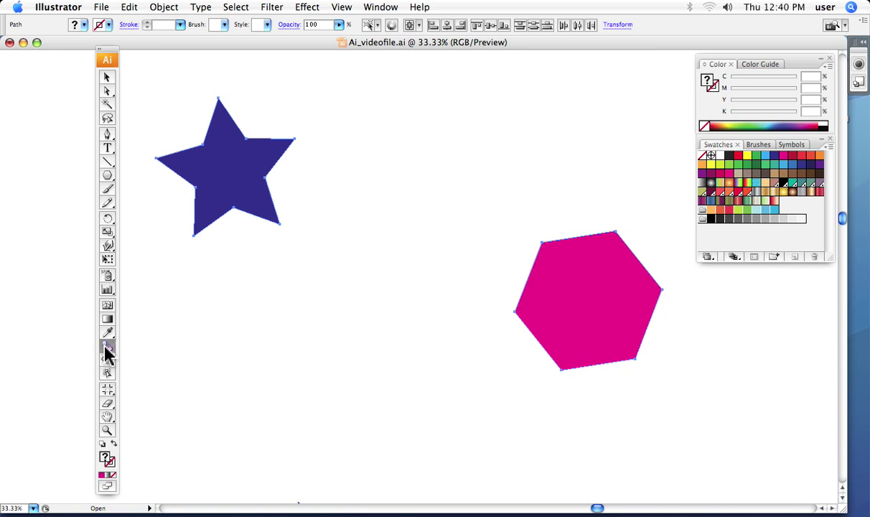
left_click(218, 98)
left_click(219, 99)
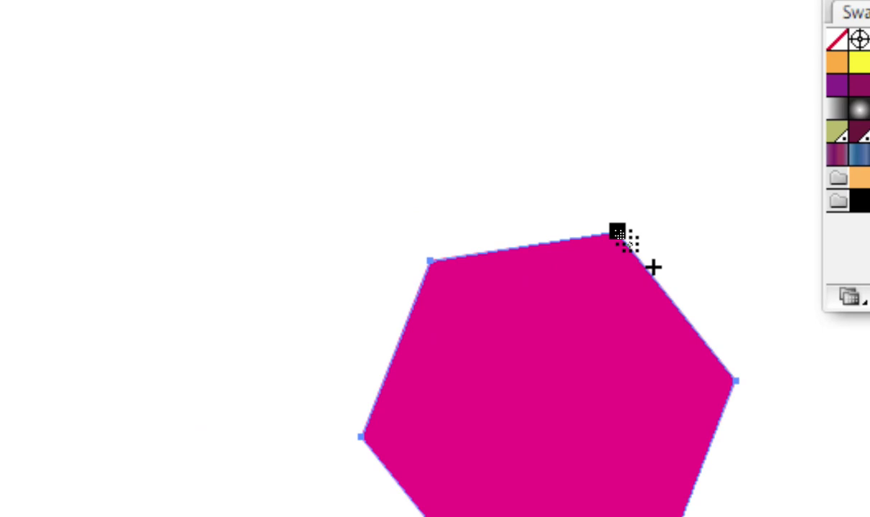
left_click(617, 232)
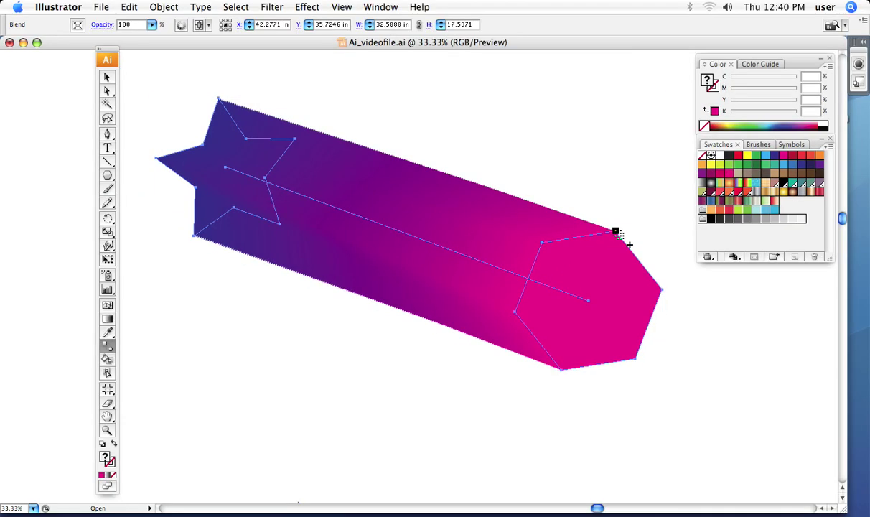
left_click(107, 77)
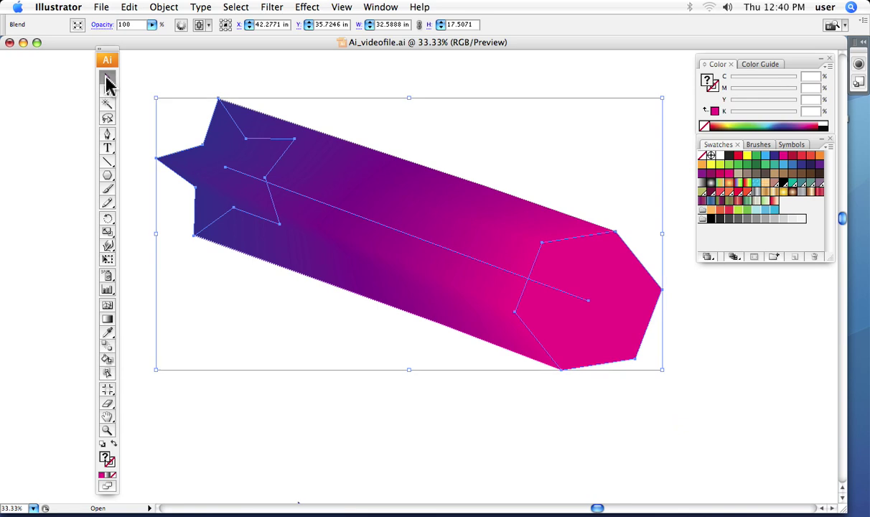
left_click(142, 84)
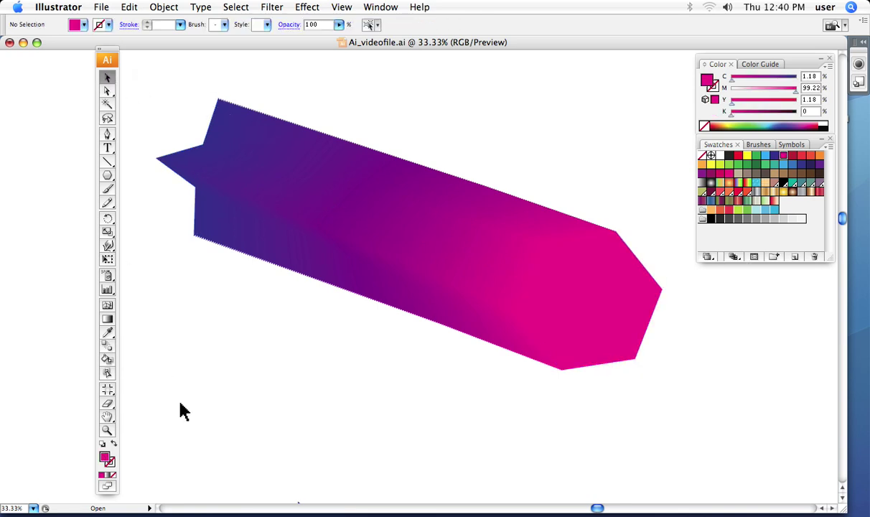
- Undo the blend and re-blend the star point-to-corner into the hexagon
key("ctrl+z")
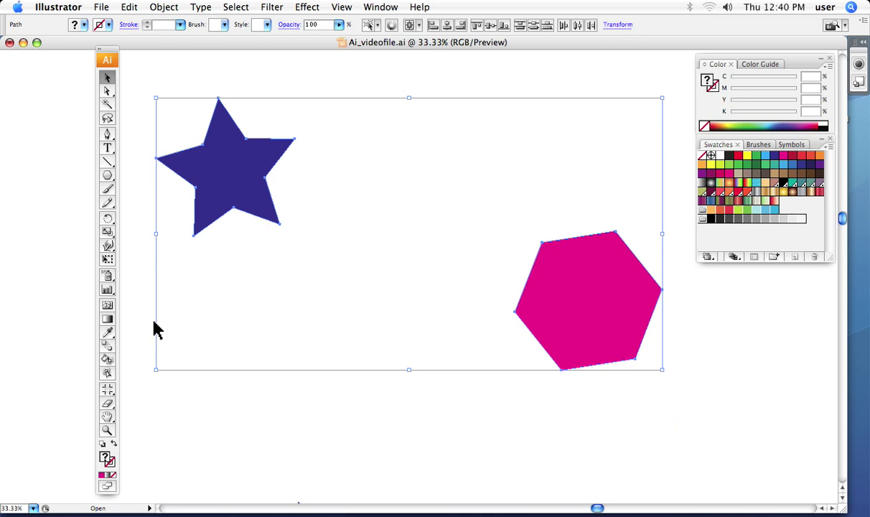
left_click(107, 346)
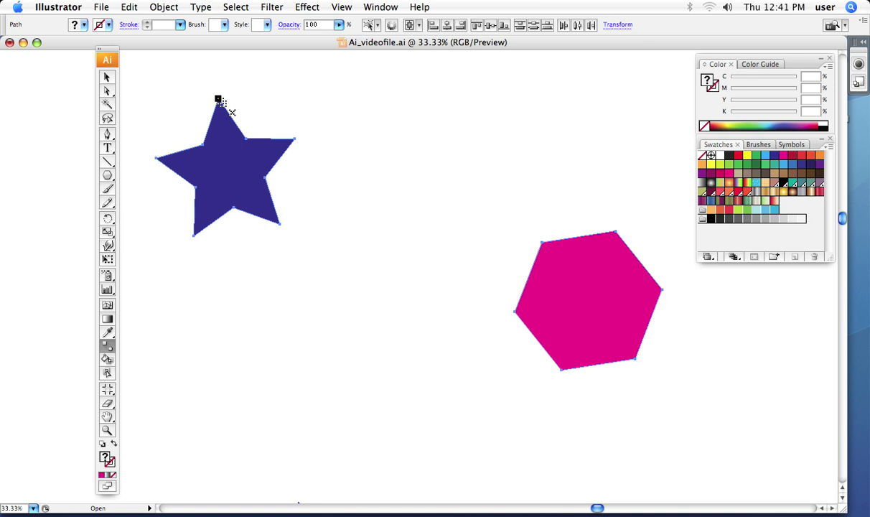
left_click(615, 234)
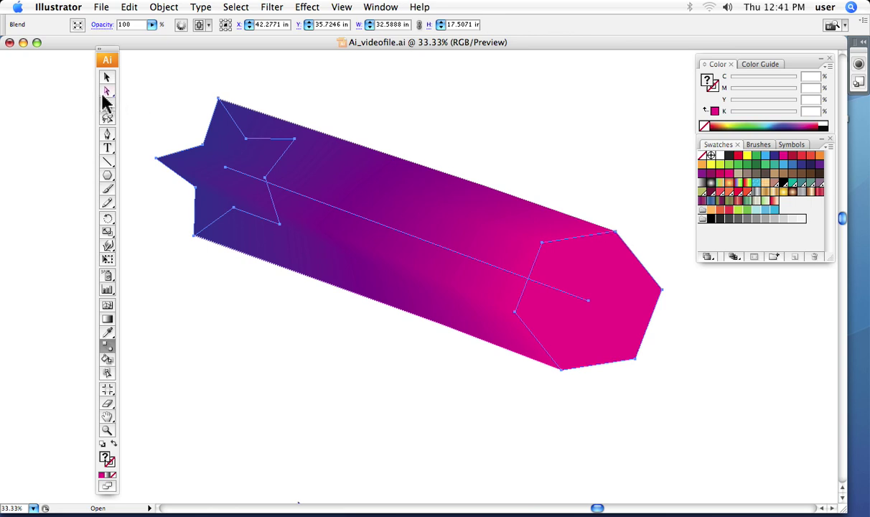
left_click(107, 90)
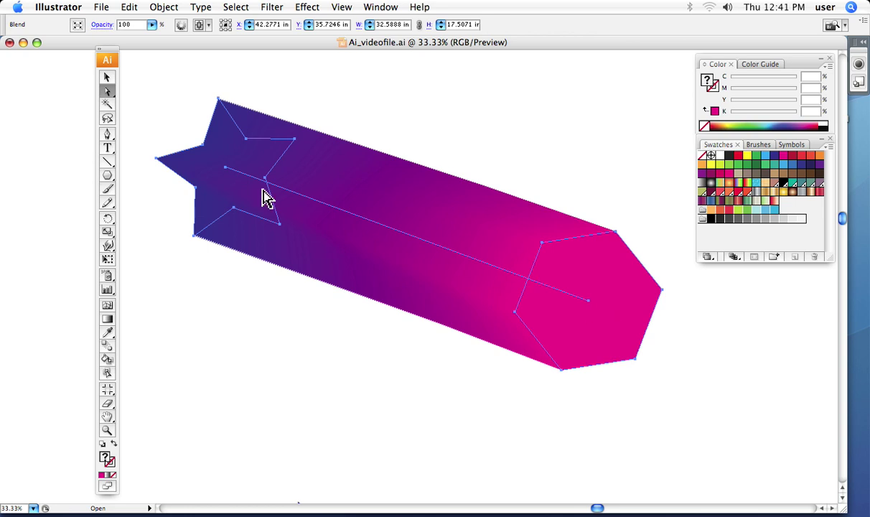
- Drag the blend spine's end anchor around until the blend runs vertically
left_click(373, 286)
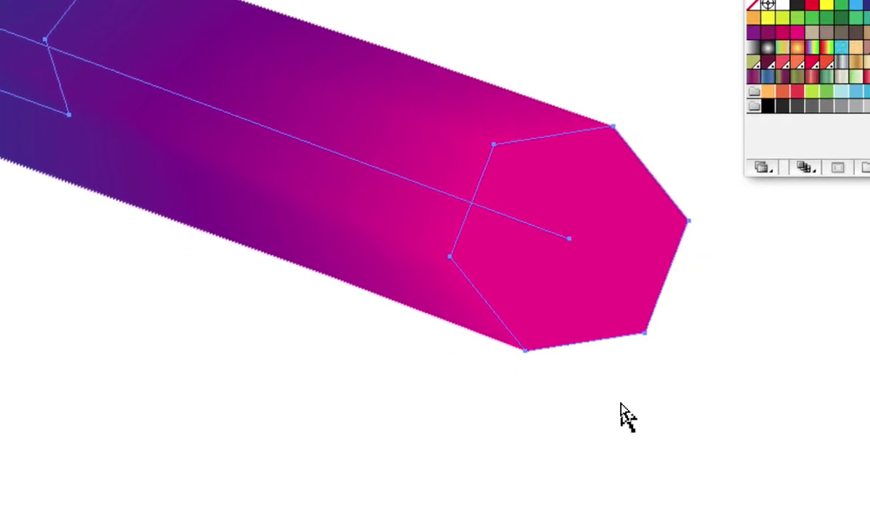
left_click(622, 418)
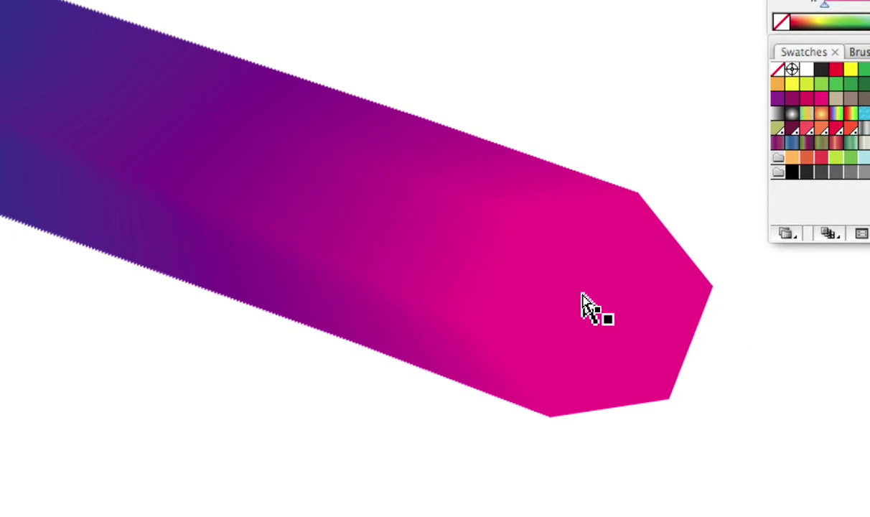
left_click(585, 302)
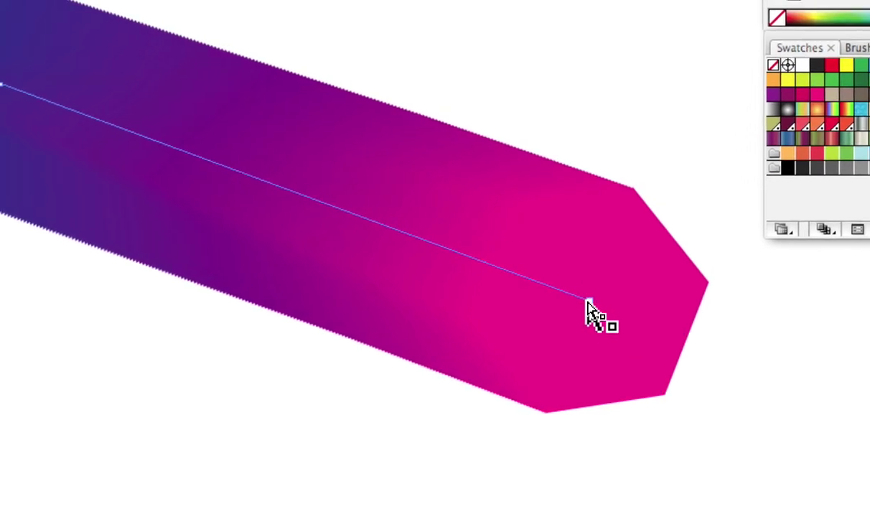
left_click(587, 299)
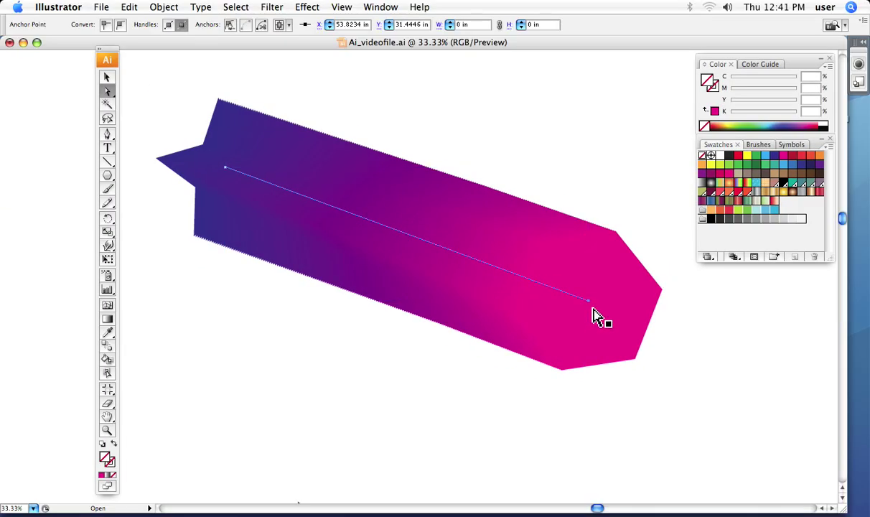
mouse_move(587, 300)
left_mouse_down()
mouse_move(572, 344)
mouse_move(261, 446)
left_mouse_up()
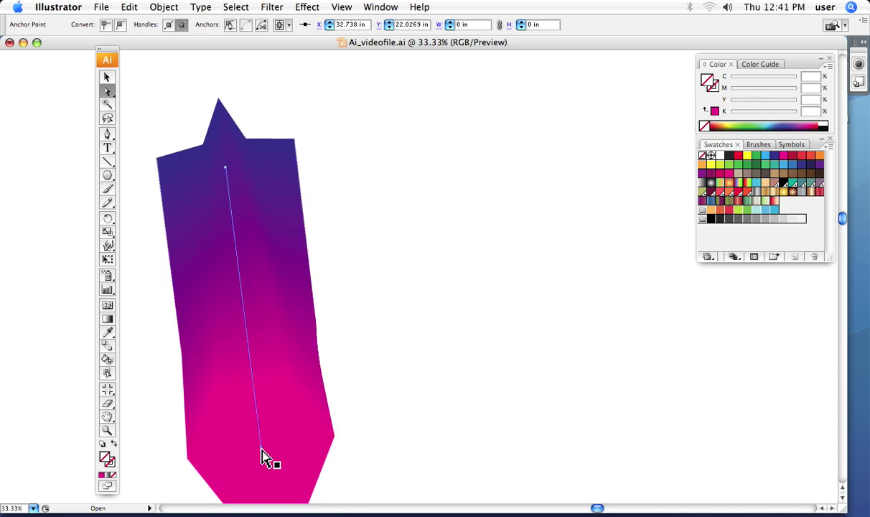
left_click_drag(261, 449, 462, 79)
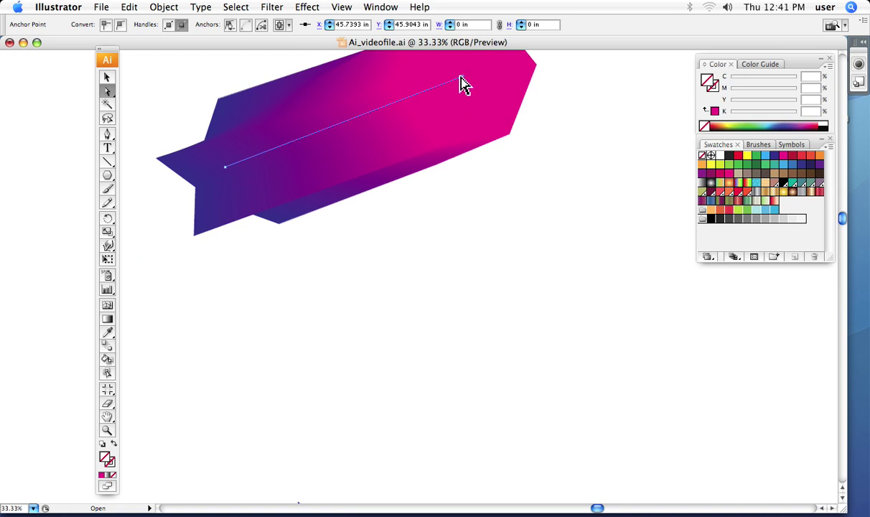
left_click_drag(463, 79, 587, 351)
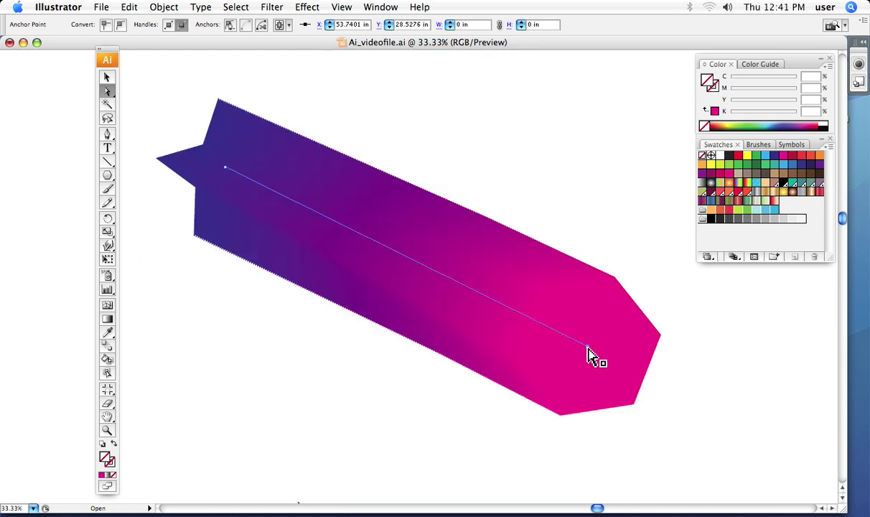
left_click_drag(587, 352, 246, 401)
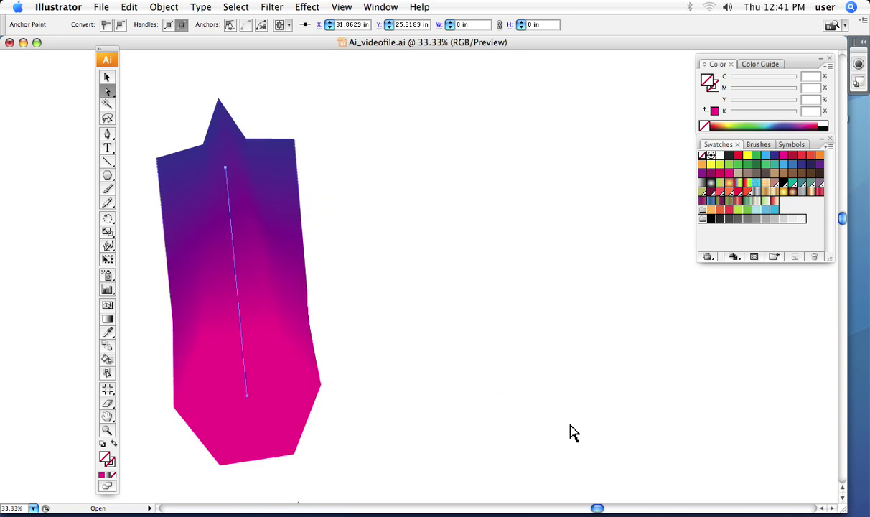
- Shift the vertical spine's lower end, then undo the spine changes and blend
left_click(380, 389)
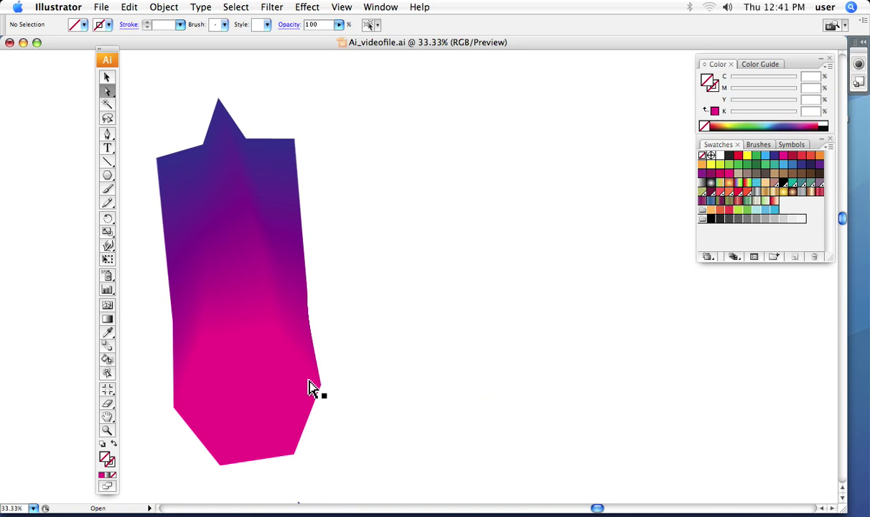
left_click(246, 394)
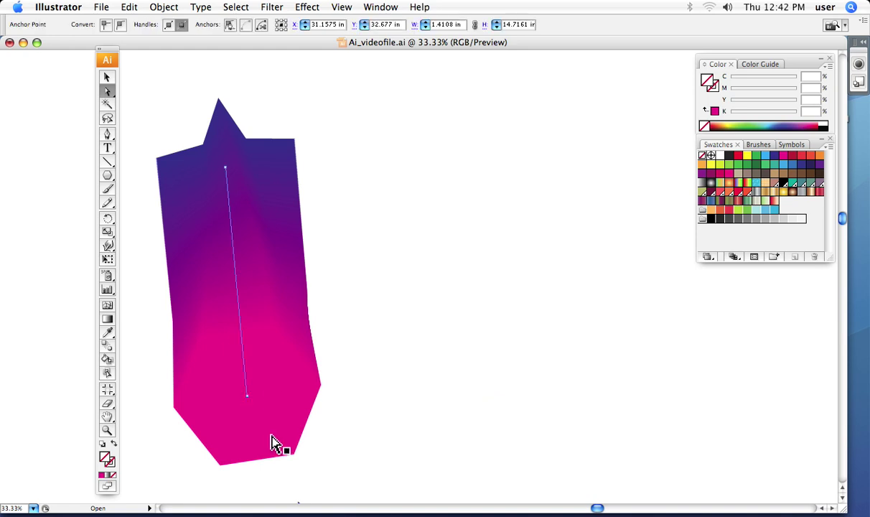
left_click(247, 395)
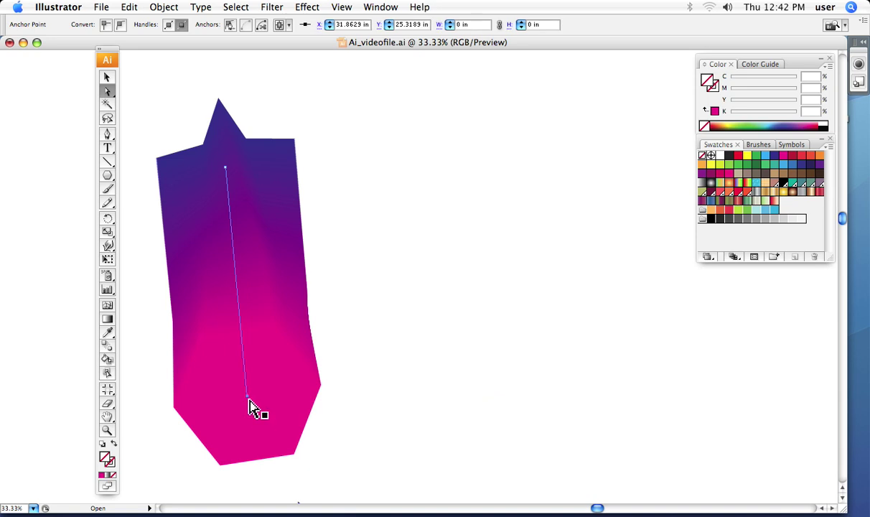
mouse_move(247, 395)
left_mouse_down()
mouse_move(288, 407)
mouse_move(735, 448)
mouse_move(262, 437)
left_mouse_up()
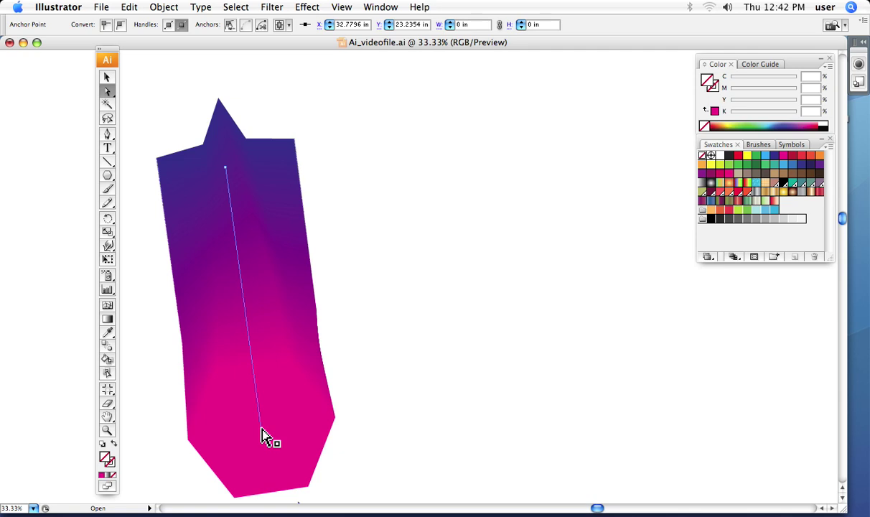
key("super+z")
key("super+z")
key("super+z")
key("super+z")
key("super+z")
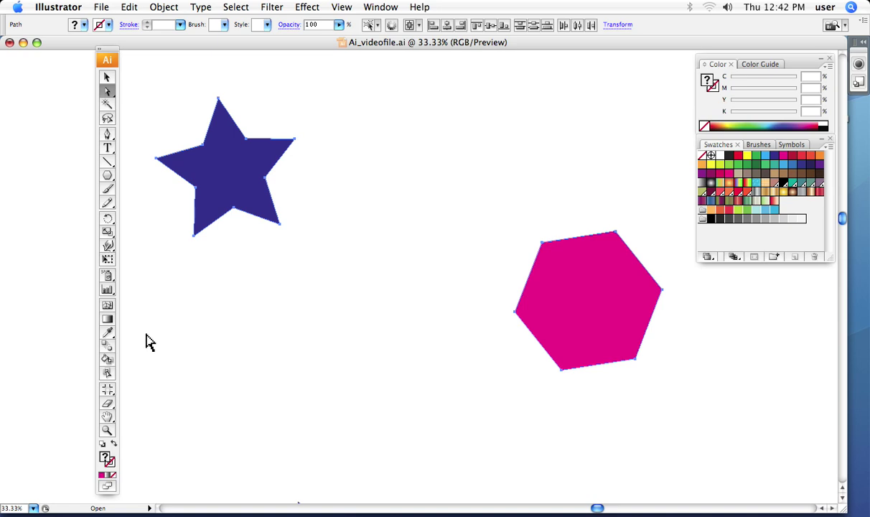
- Set Blend Options spacing to Specified Steps with 5 steps
double_click(107, 376)
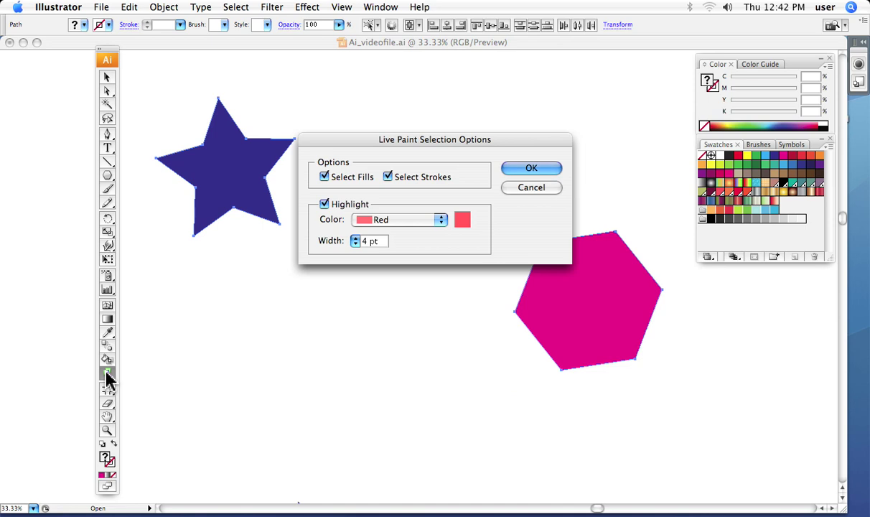
left_click(511, 185)
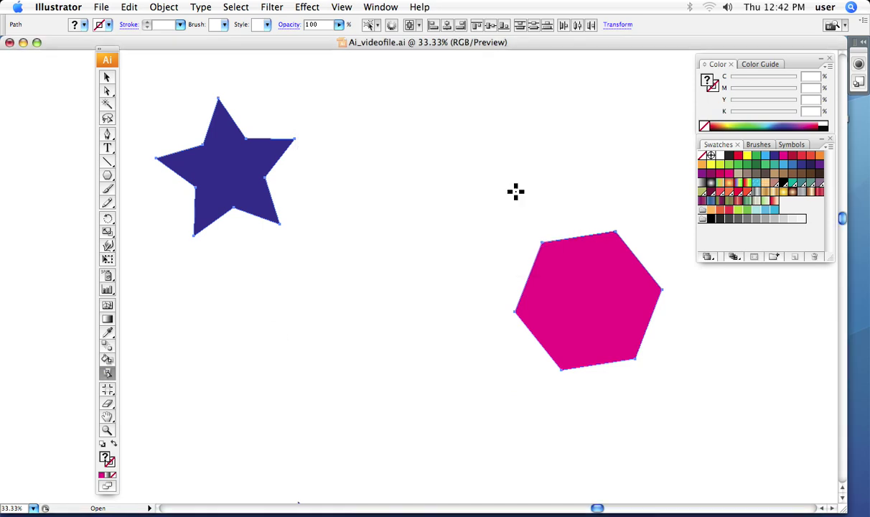
double_click(106, 350)
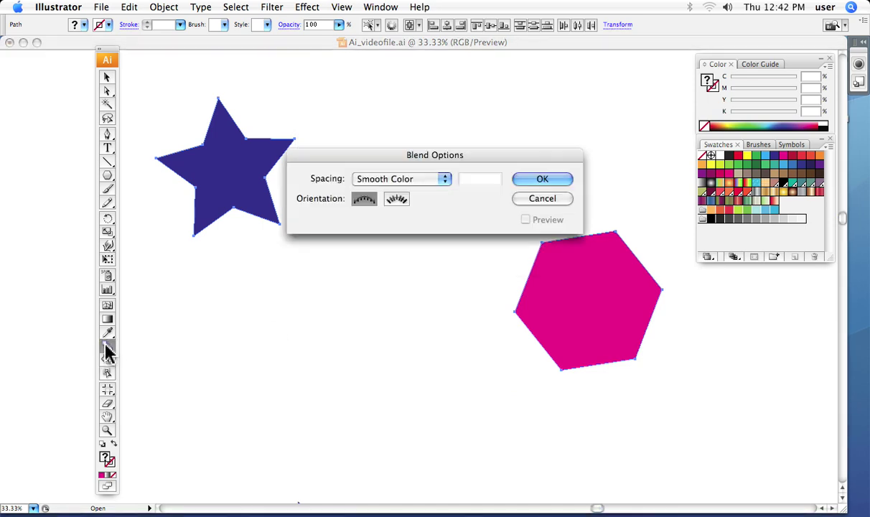
left_click(445, 180)
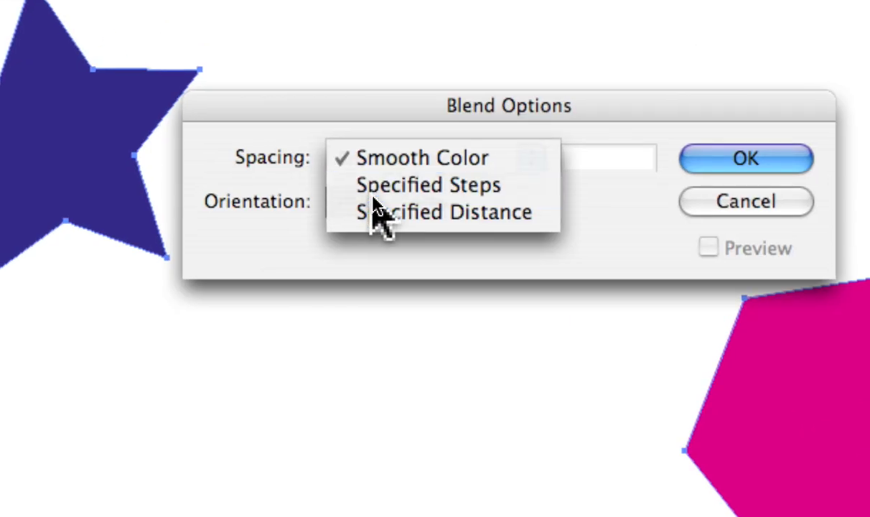
left_click(373, 192)
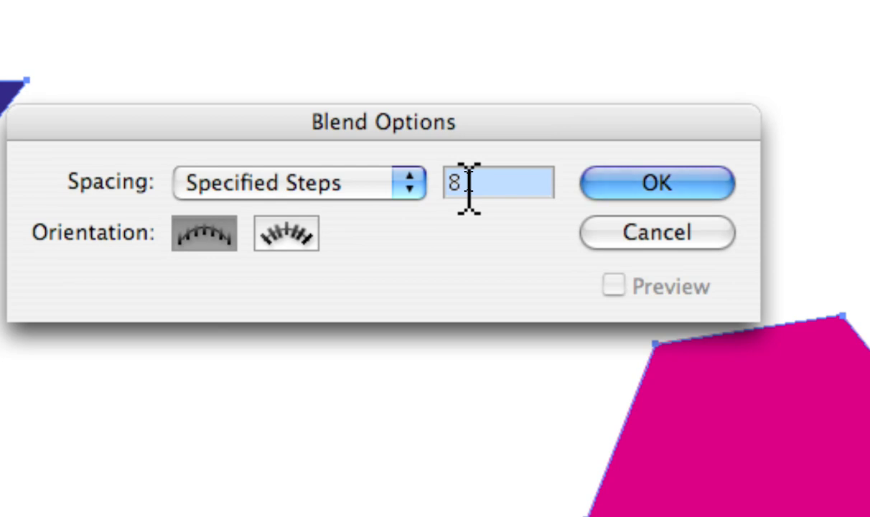
type("5")
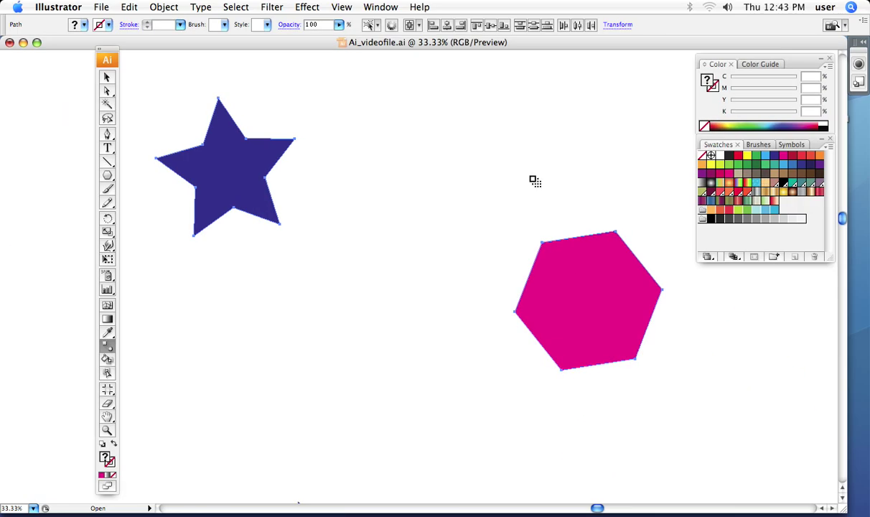
- Blend the star into the hexagon in five steps, redoing the blend once
left_click(295, 138)
left_click(662, 290)
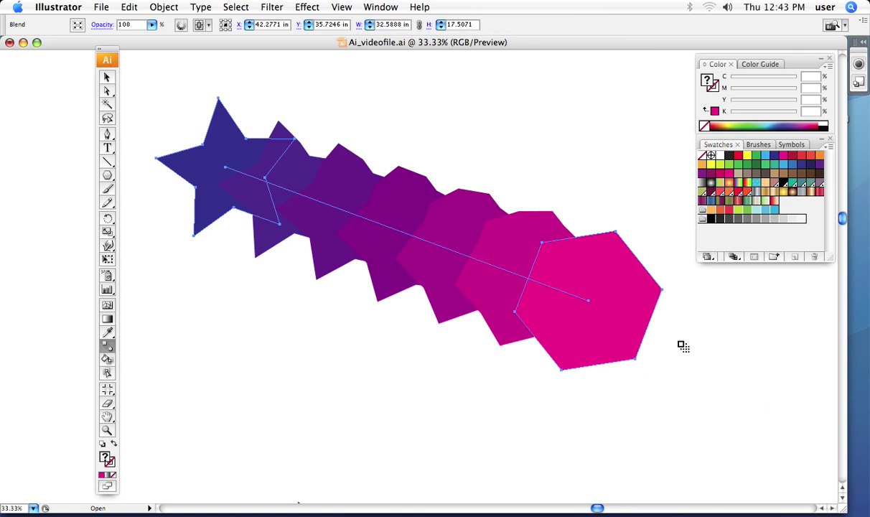
key("ctrl+z")
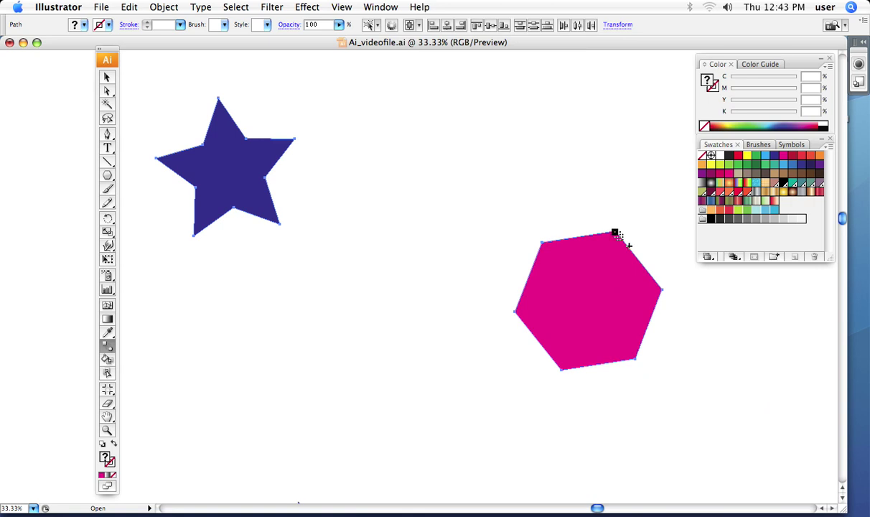
left_click(615, 233)
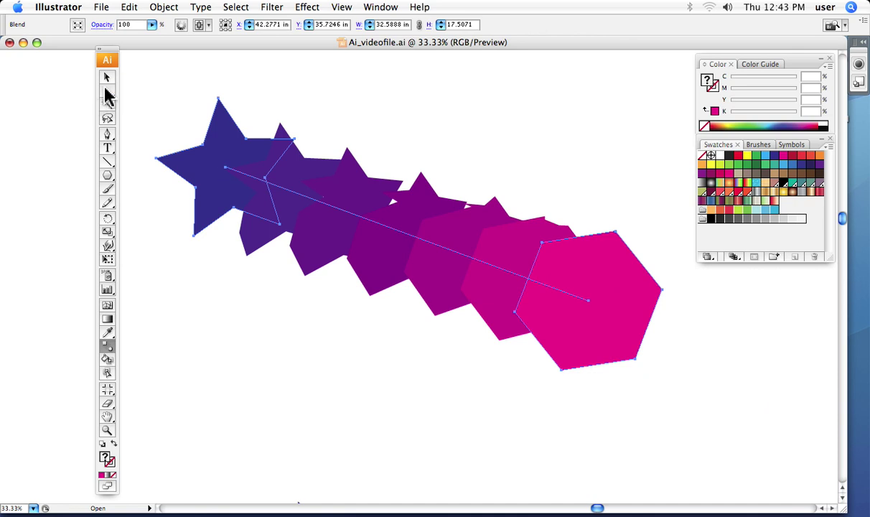
left_click(107, 91)
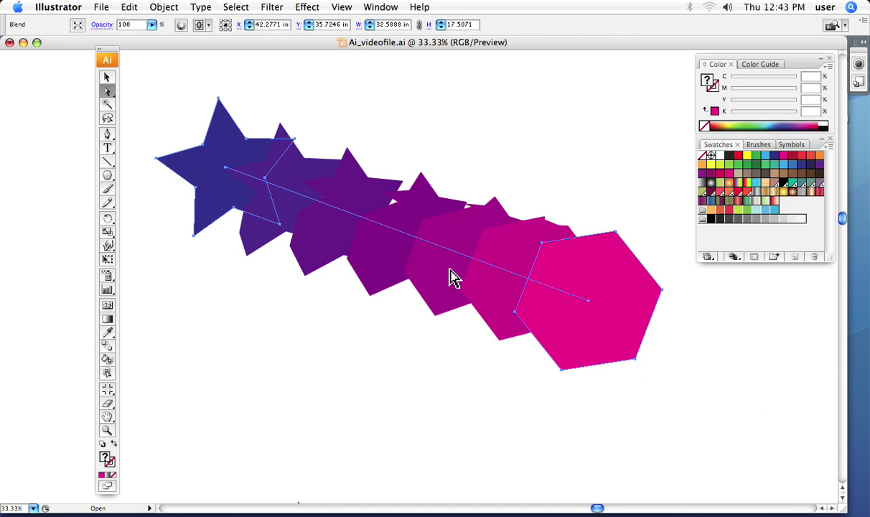
- Drag the stepped blend's spine end lower, then higher, then undo the reshaping
left_click(512, 410)
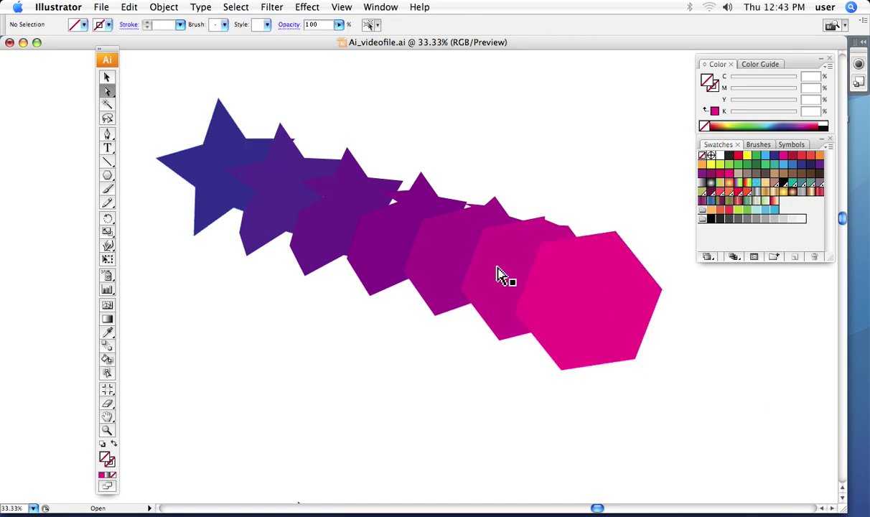
left_click(521, 281)
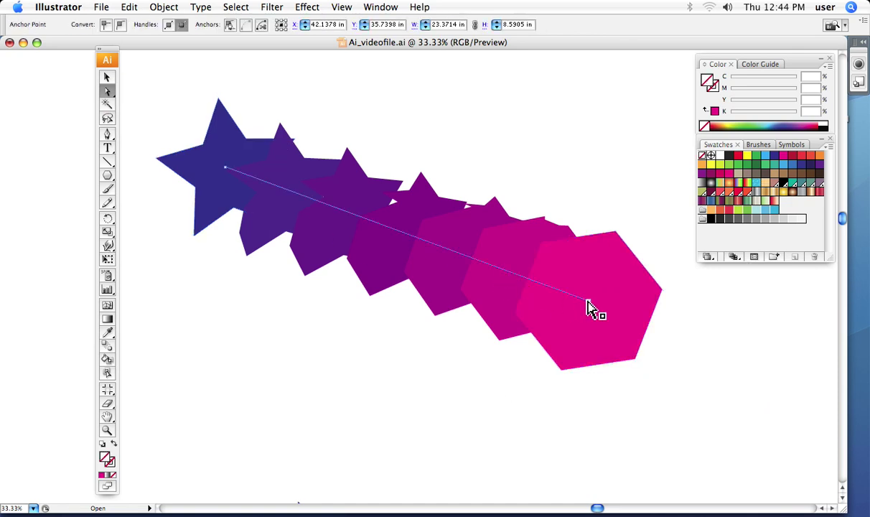
mouse_move(589, 301)
left_mouse_down()
mouse_move(521, 354)
mouse_move(233, 432)
mouse_move(201, 456)
mouse_move(452, 388)
mouse_move(689, 437)
mouse_move(727, 466)
left_mouse_up()
key("ctrl+h")
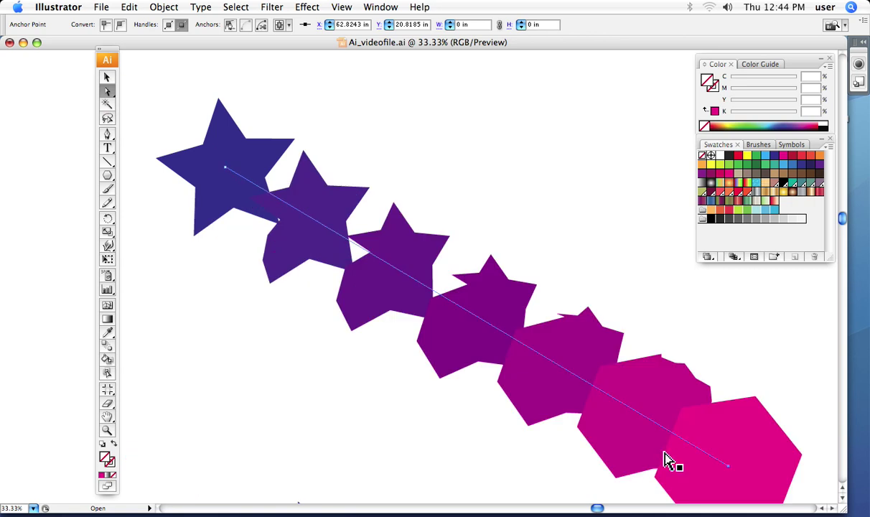
mouse_move(729, 470)
left_mouse_down()
mouse_move(664, 346)
mouse_move(589, 148)
mouse_move(587, 120)
left_mouse_up()
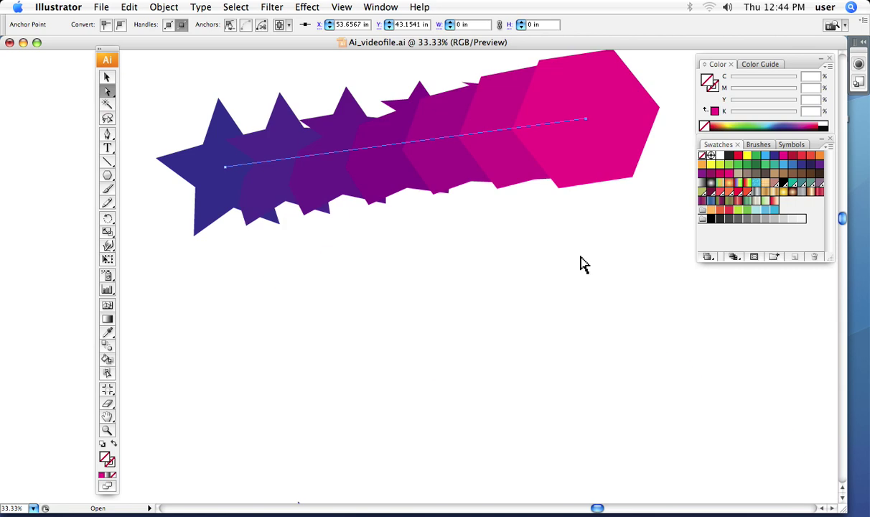
key("super+z")
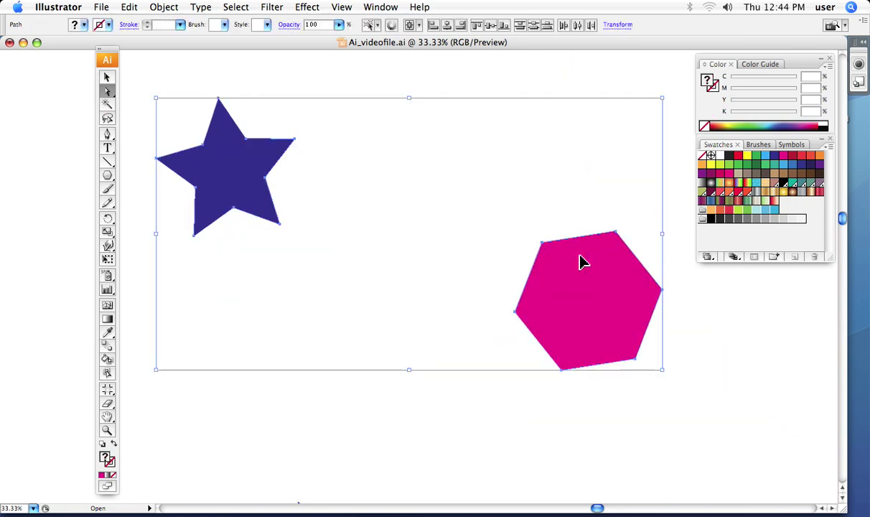
- Rebuild the five-step star-to-hexagon blend, then delete it, emptying the artboard
key("ctrl+shift+b")
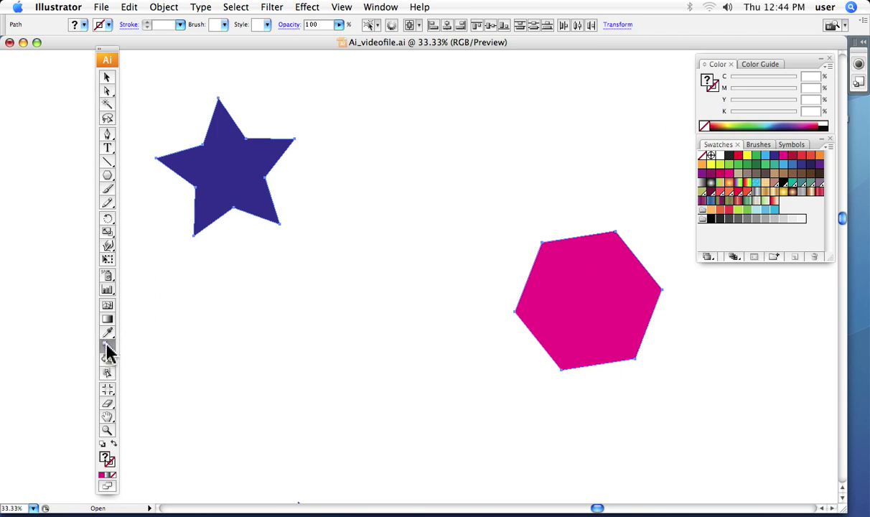
double_click(107, 346)
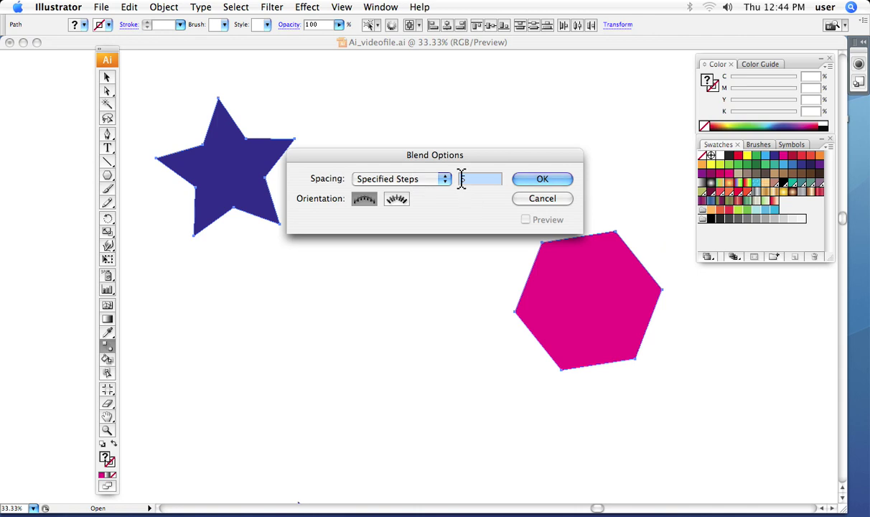
left_click(531, 179)
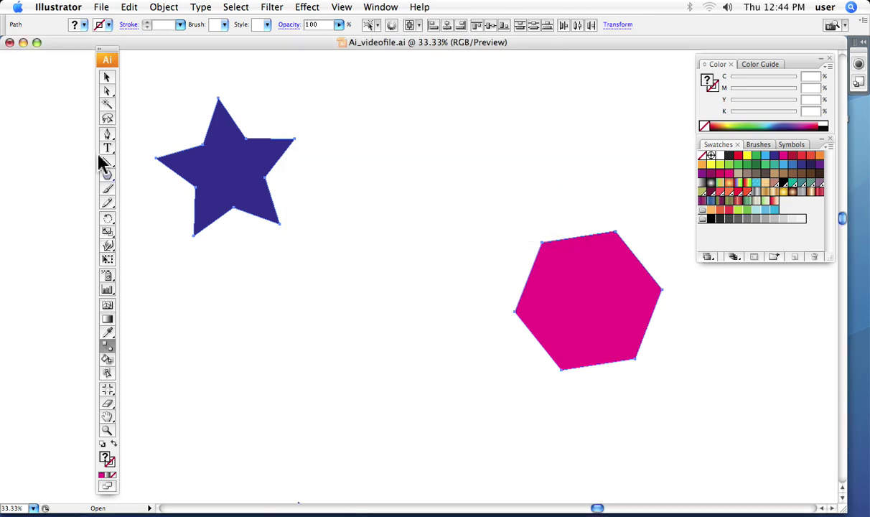
left_click(219, 98)
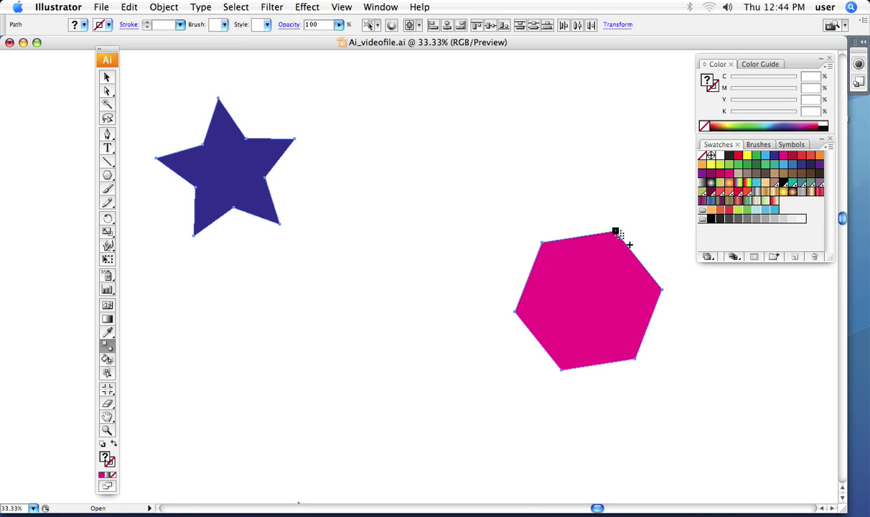
left_click(616, 232)
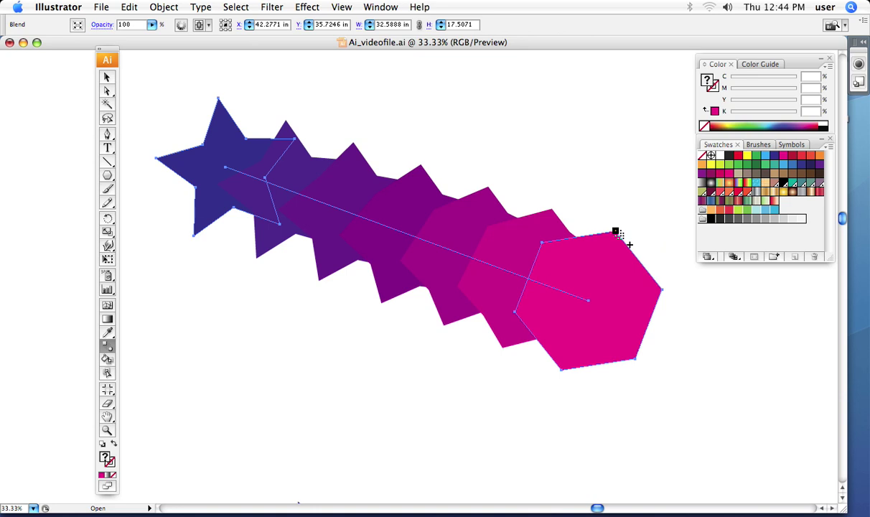
key("Delete")
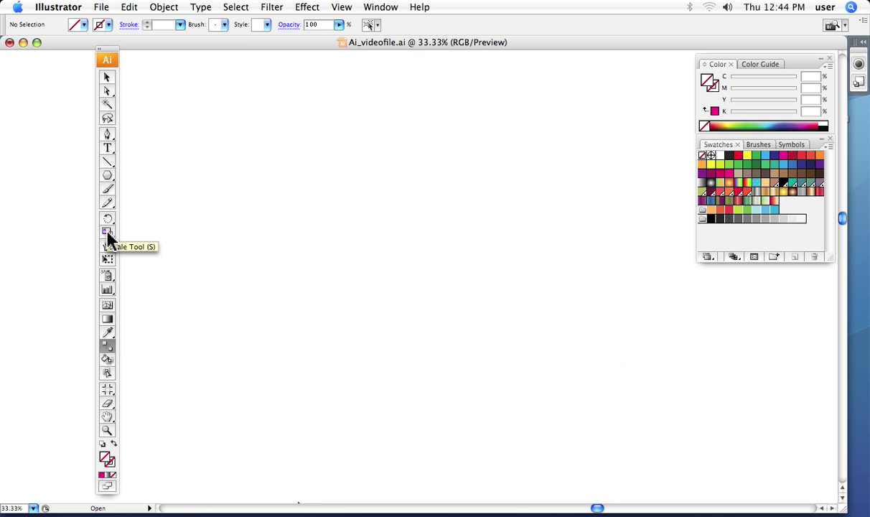
- Draw a tall navy-filled rectangle on the left and Option-drag a copy far right
left_click(107, 177)
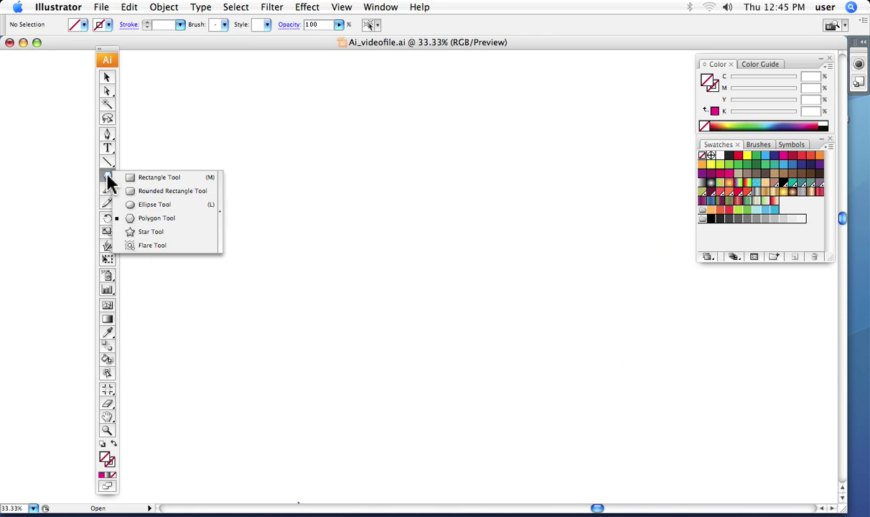
left_click(132, 177)
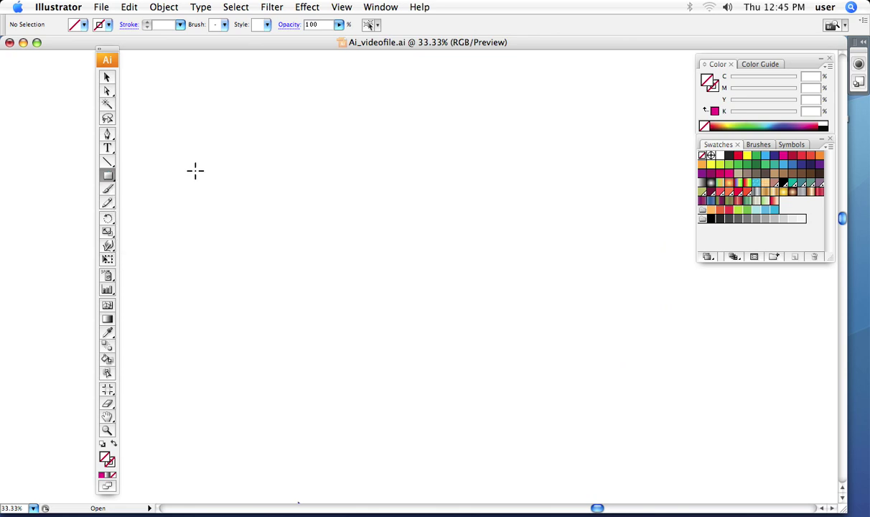
mouse_move(159, 155)
left_mouse_down()
mouse_move(233, 317)
mouse_move(229, 360)
left_mouse_up()
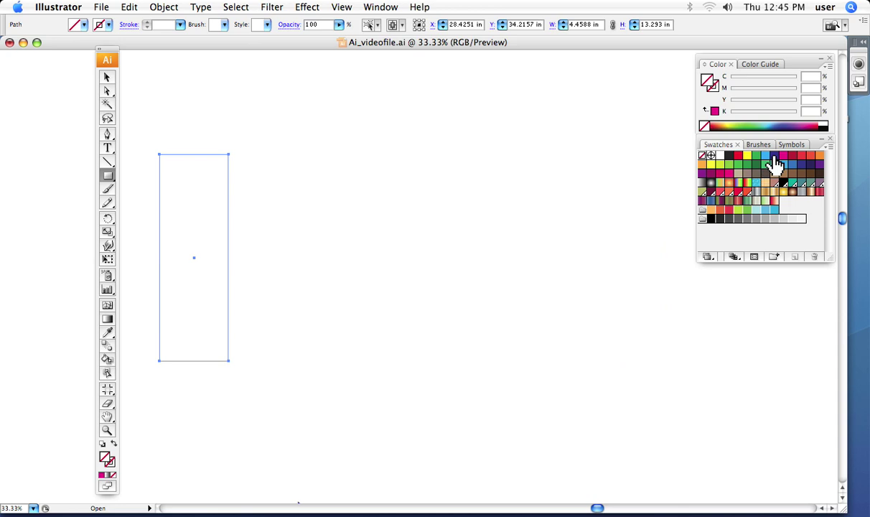
left_click(784, 165)
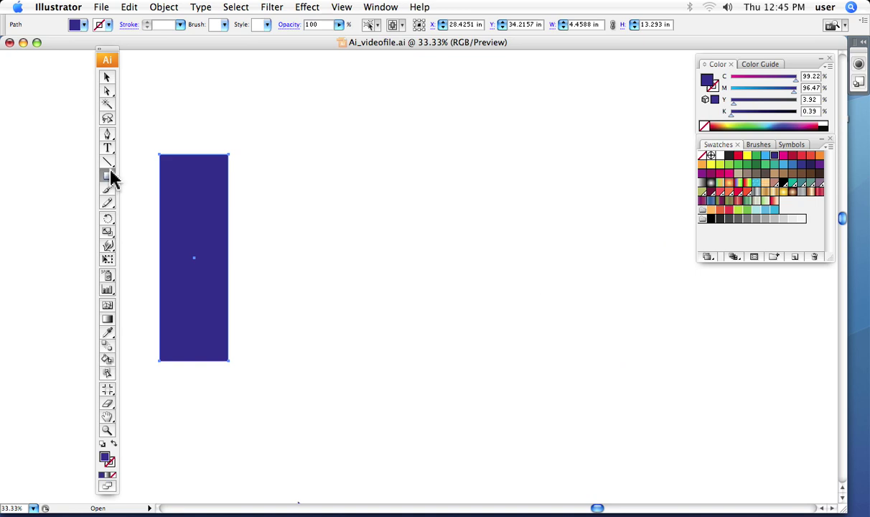
left_click(107, 79)
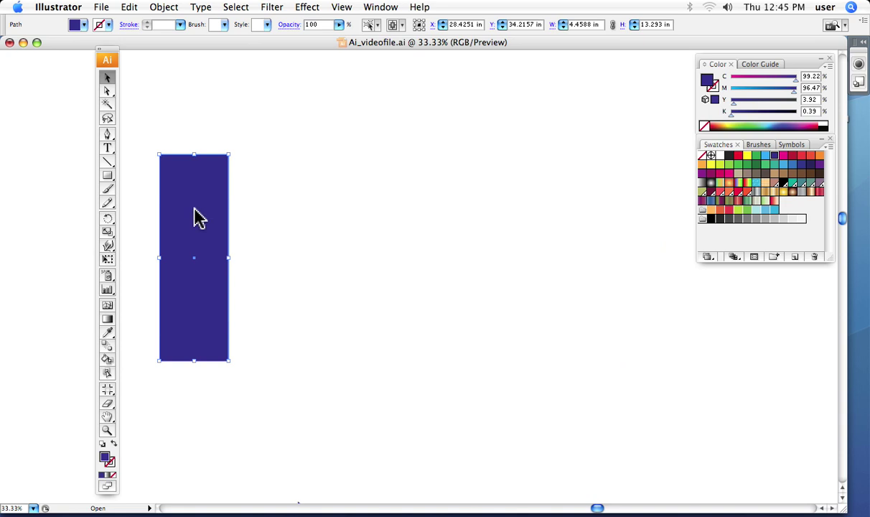
left_click_drag(195, 210, 650, 217)
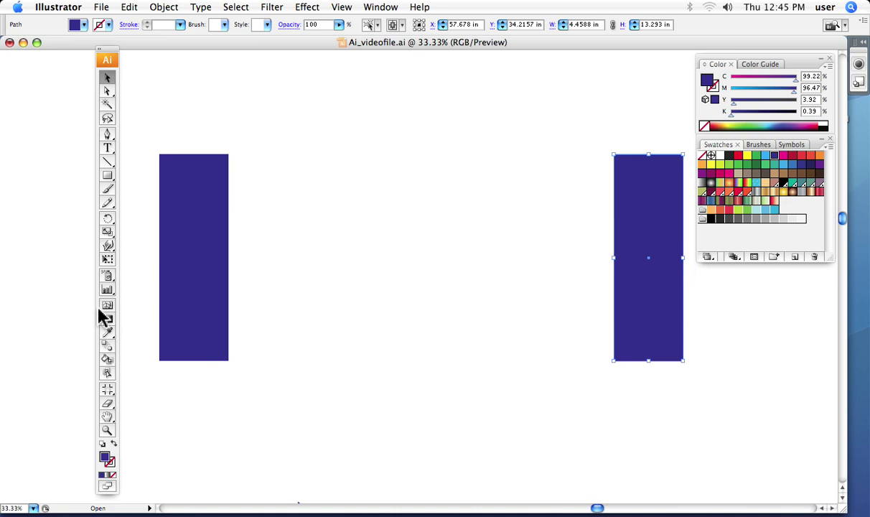
- Blend both rectangles with 4 specified steps, anchored at their top-right corners
left_click_drag(186, 128, 641, 284)
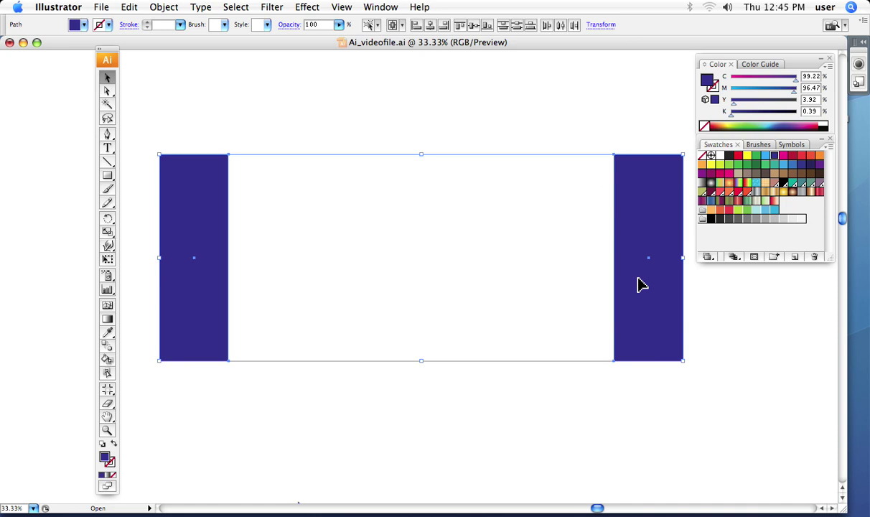
left_click(108, 346)
double_click(107, 350)
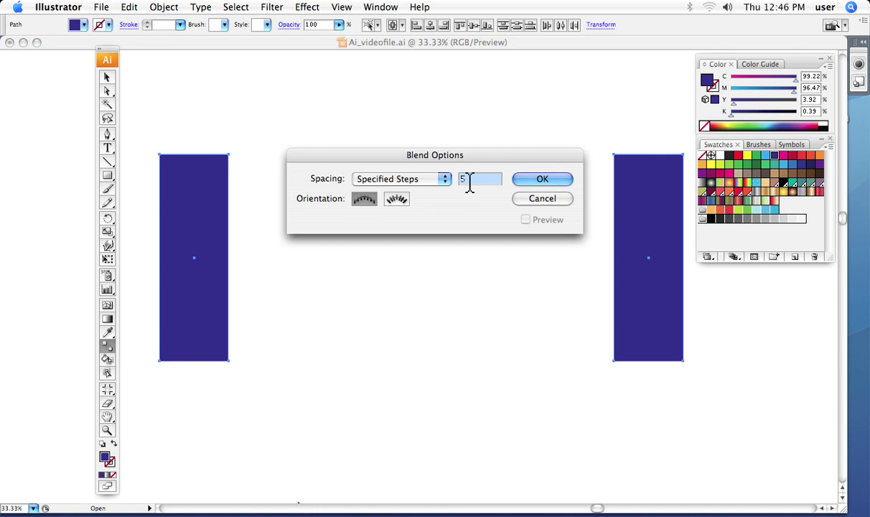
type("4")
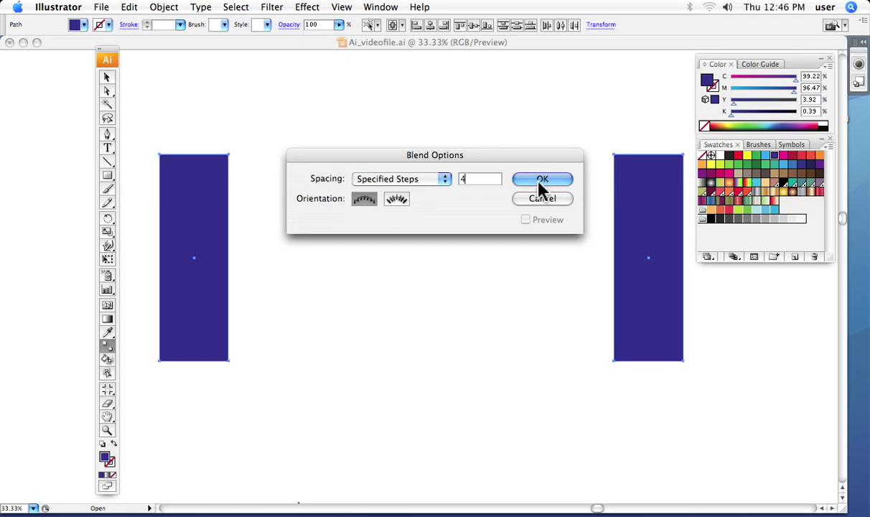
left_click(538, 181)
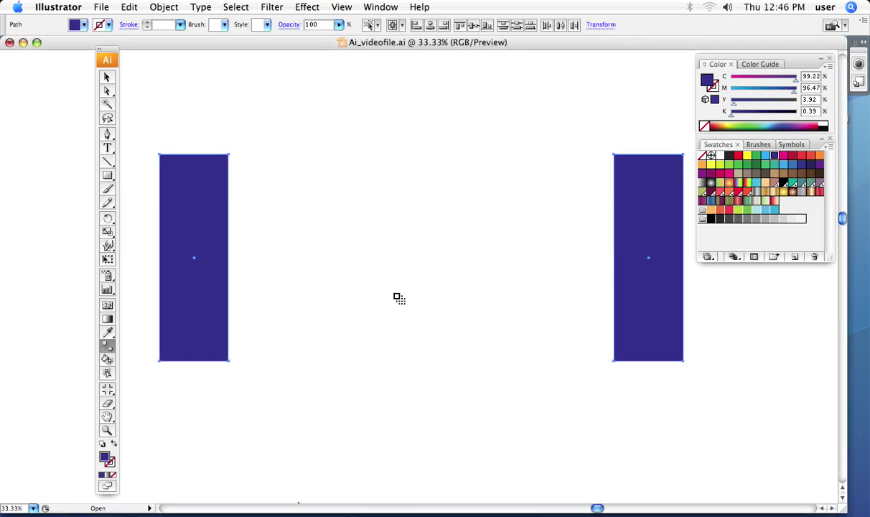
left_click(229, 153)
left_click(682, 155)
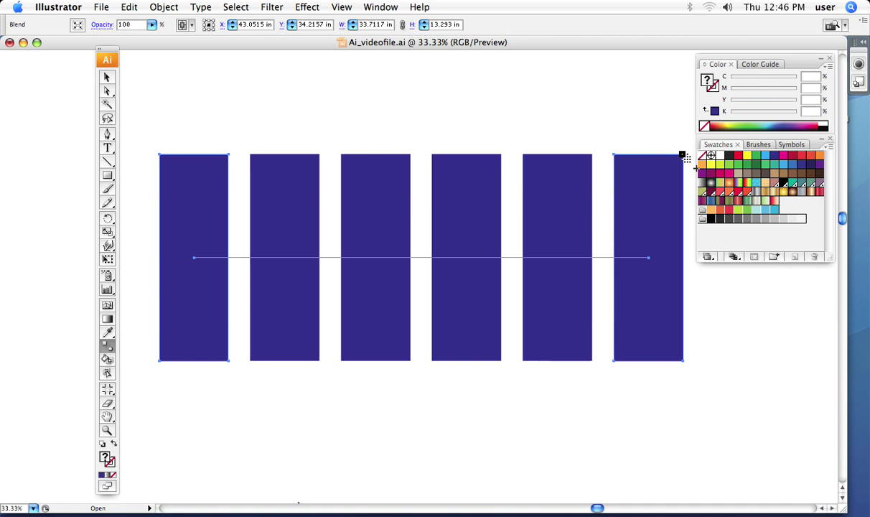
- Undo the blend and reposition the right navy rectangle on the right side
key("super+z")
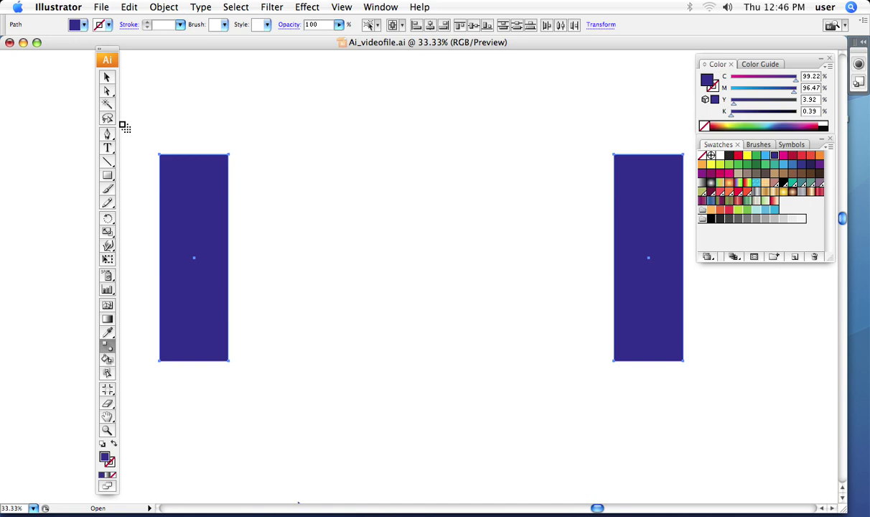
left_click(106, 77)
left_click(505, 323)
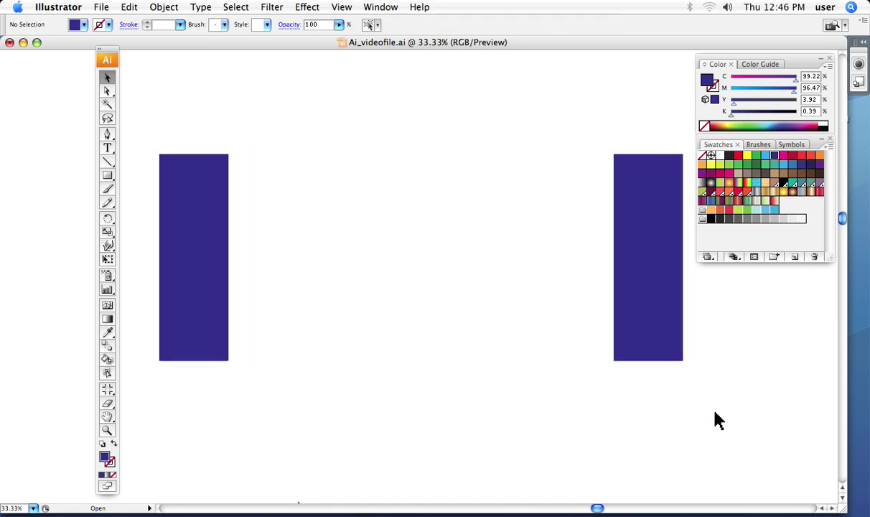
left_click(639, 248)
left_click_drag(638, 249, 184, 248)
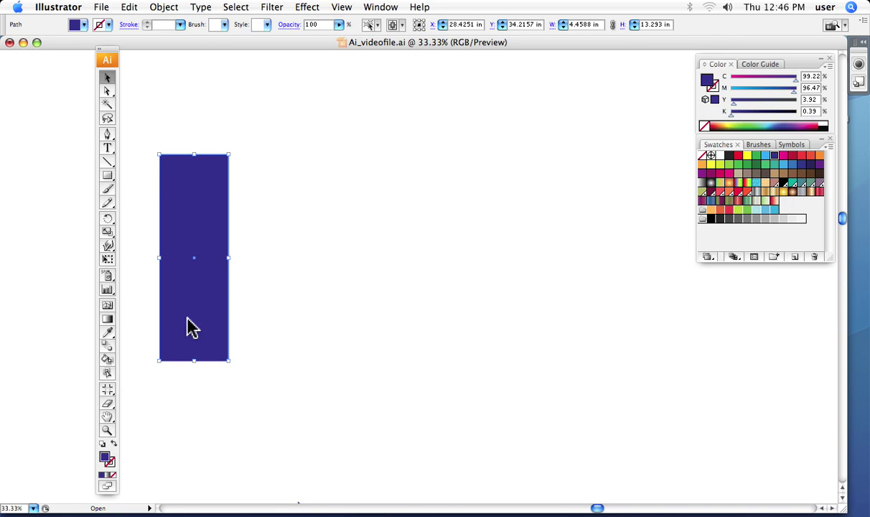
mouse_move(192, 328)
left_mouse_down()
mouse_move(652, 305)
mouse_move(649, 312)
left_mouse_up()
- Re-blend both rectangles with 4 specified steps from their top-right anchors
left_click_drag(184, 122, 644, 281)
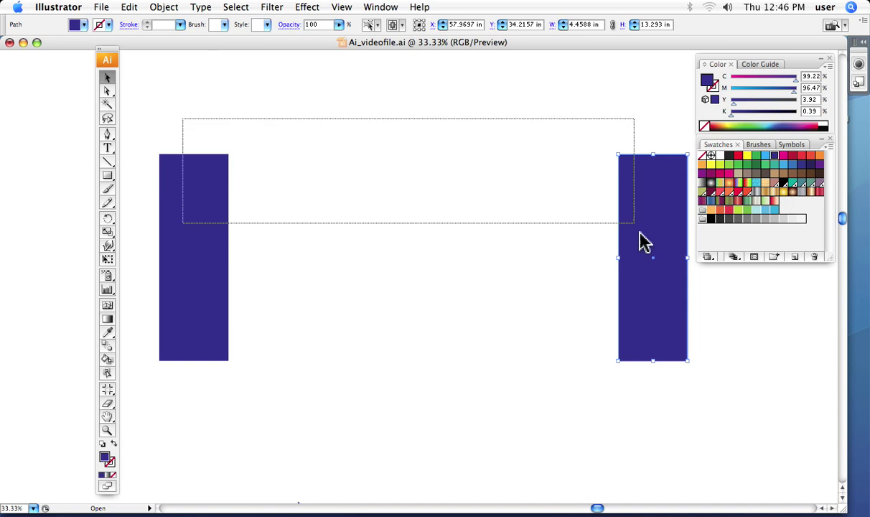
left_click(107, 346)
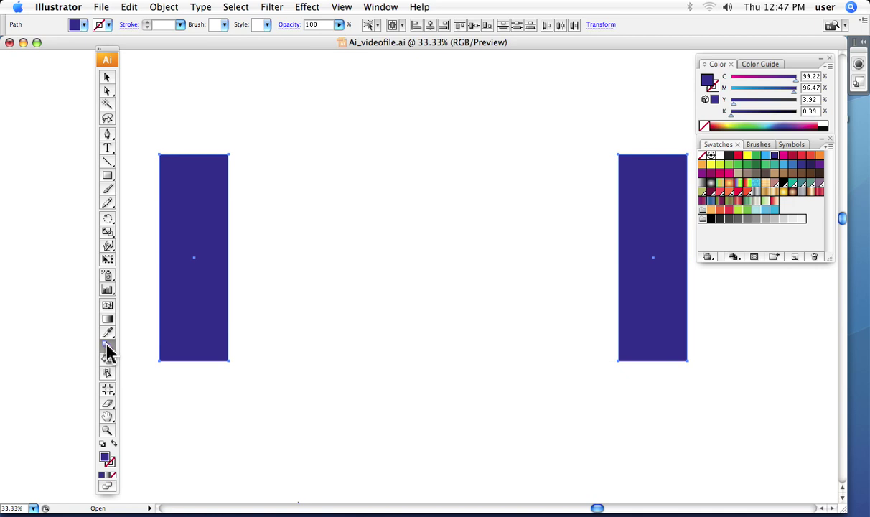
double_click(107, 350)
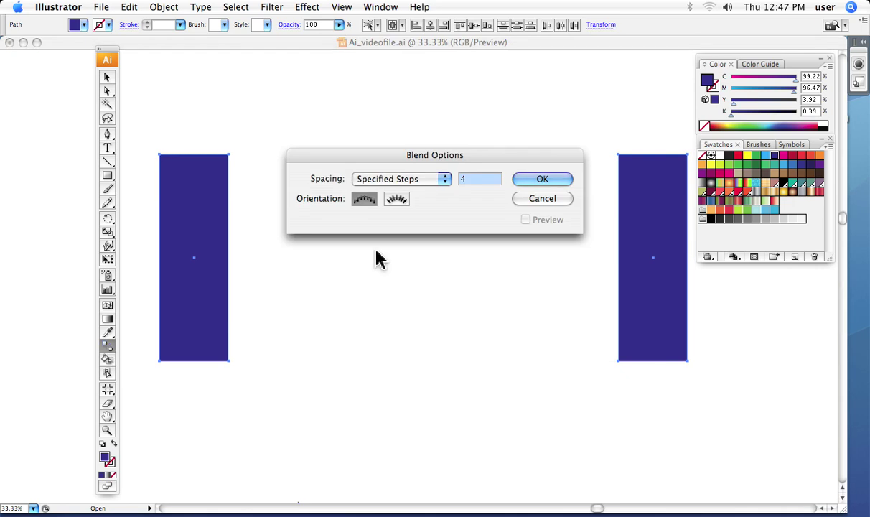
left_click(546, 183)
left_click(545, 183)
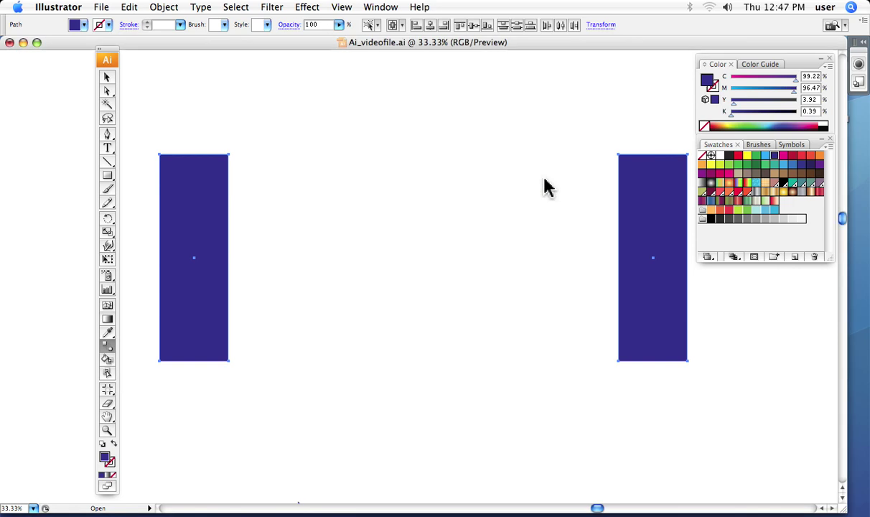
left_click(229, 155)
left_click(687, 155)
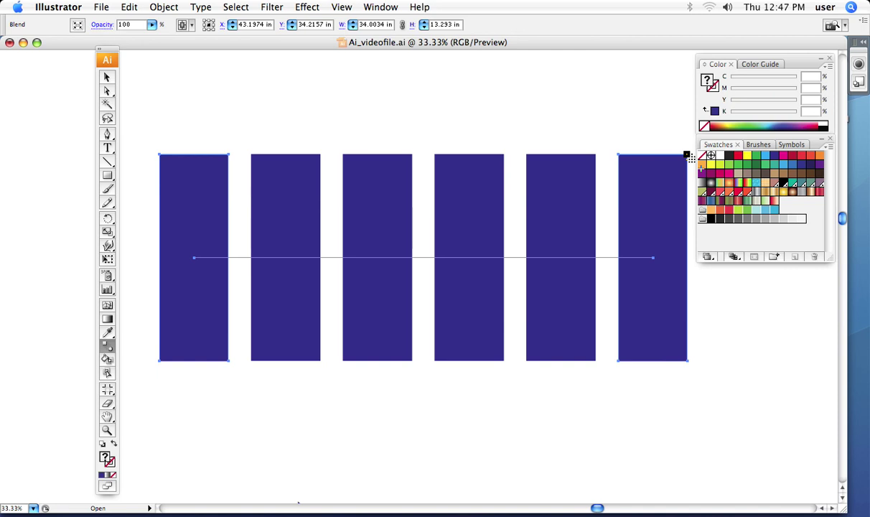